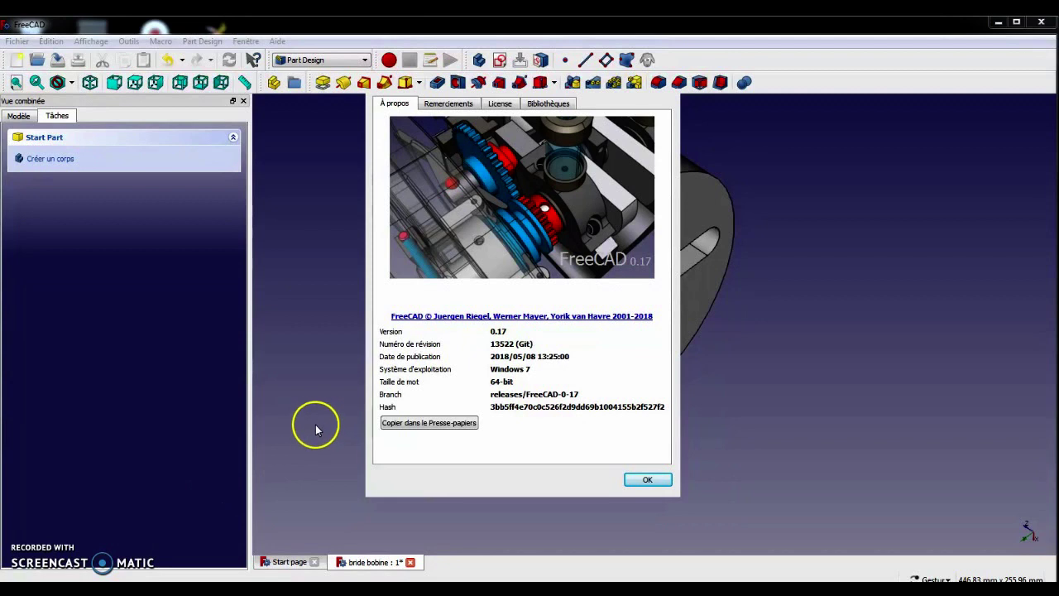
Dismiss the program information window and switch from the Part Design workbench to the FEM workbench
click(644, 480)
drag(745, 386, 634, 374)
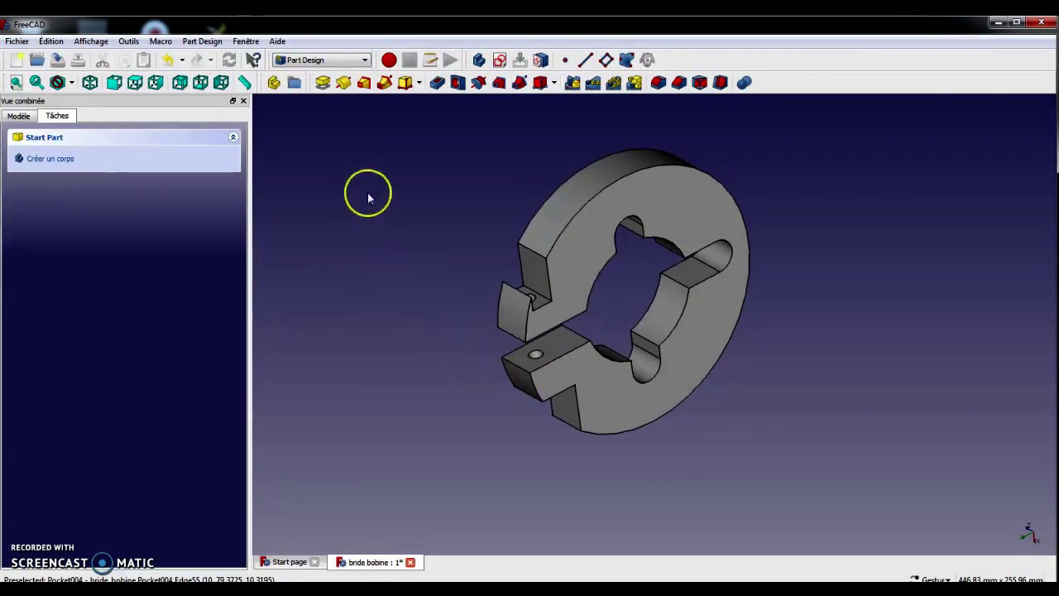
click(367, 61)
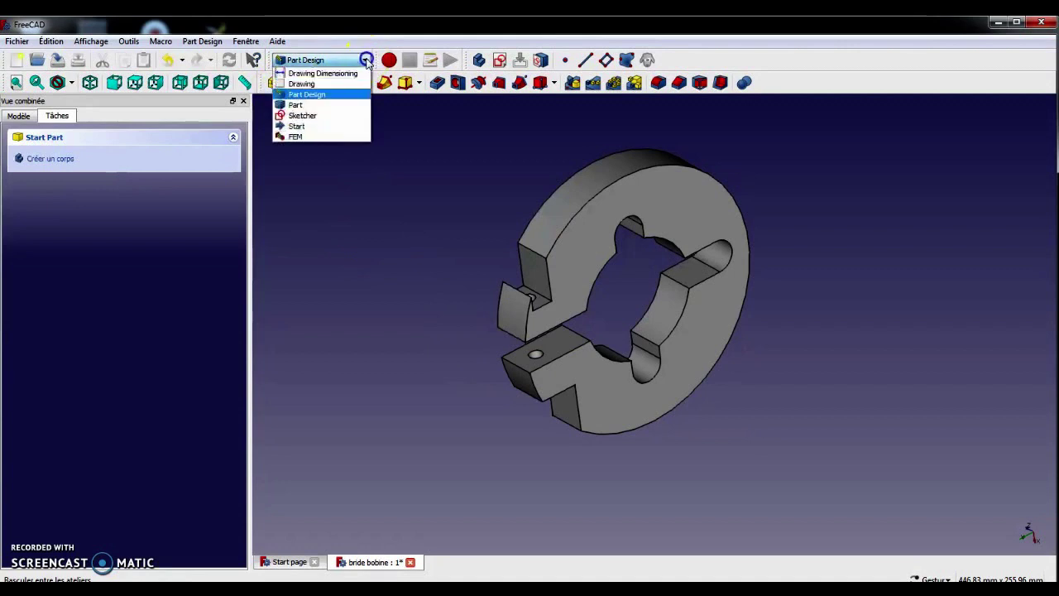
click(323, 133)
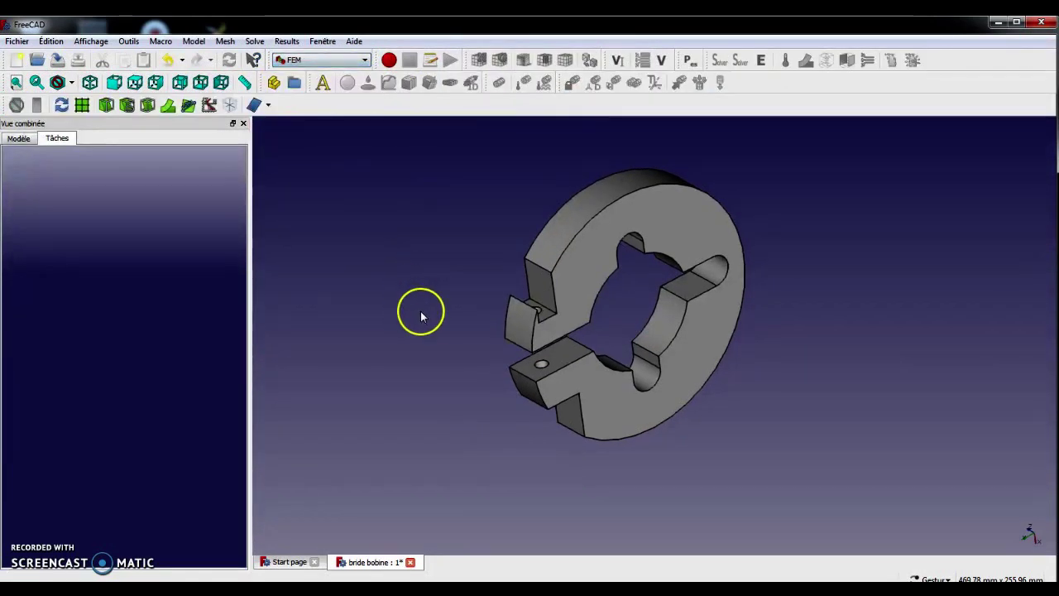
drag(455, 332, 477, 322)
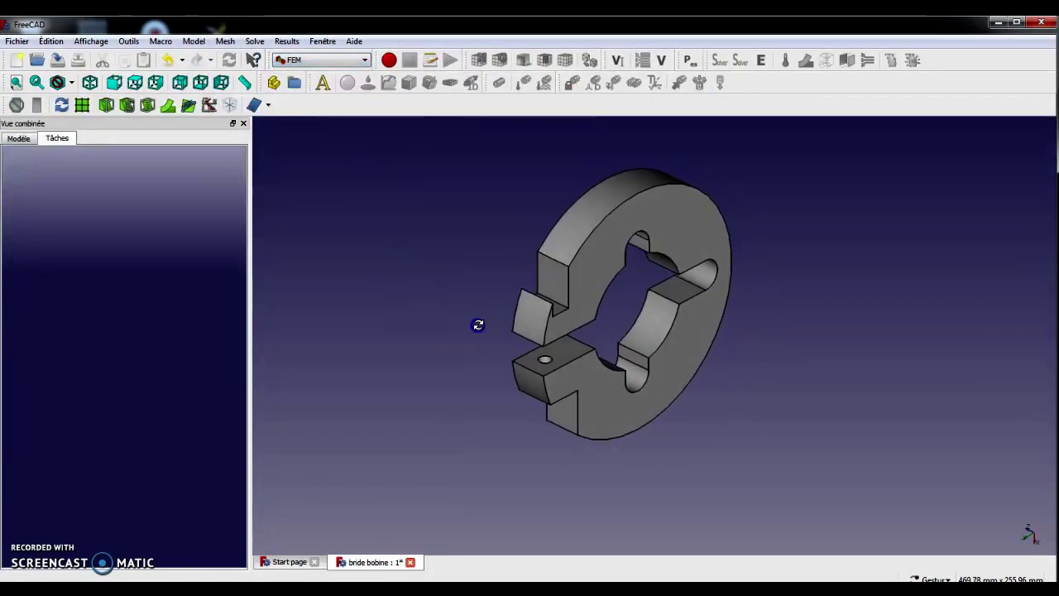
Create an analysis container with the CalculiX solver for the clamp and expand it in the model tree
click(14, 141)
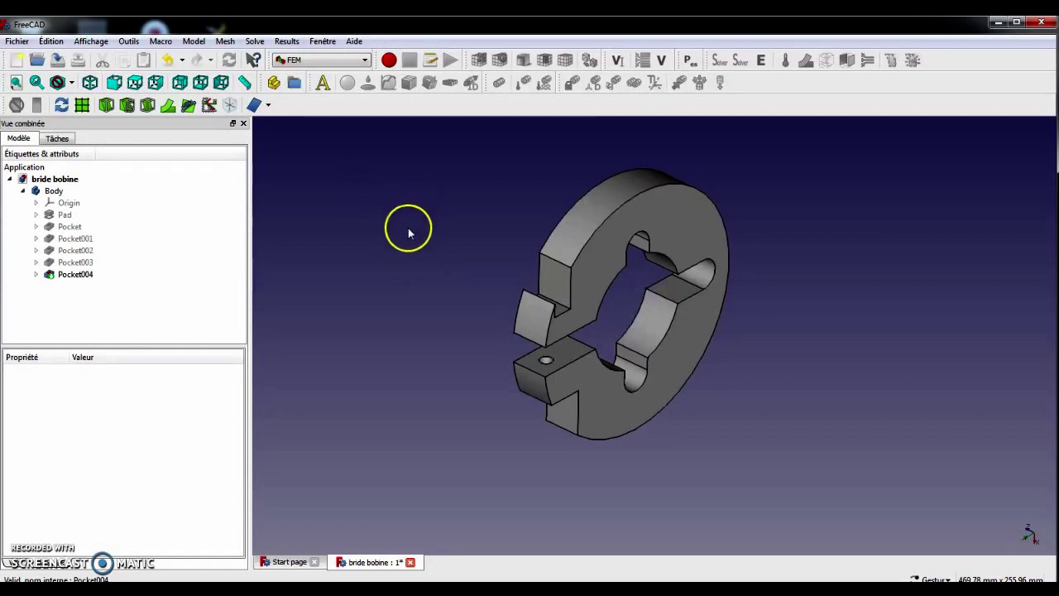
click(324, 85)
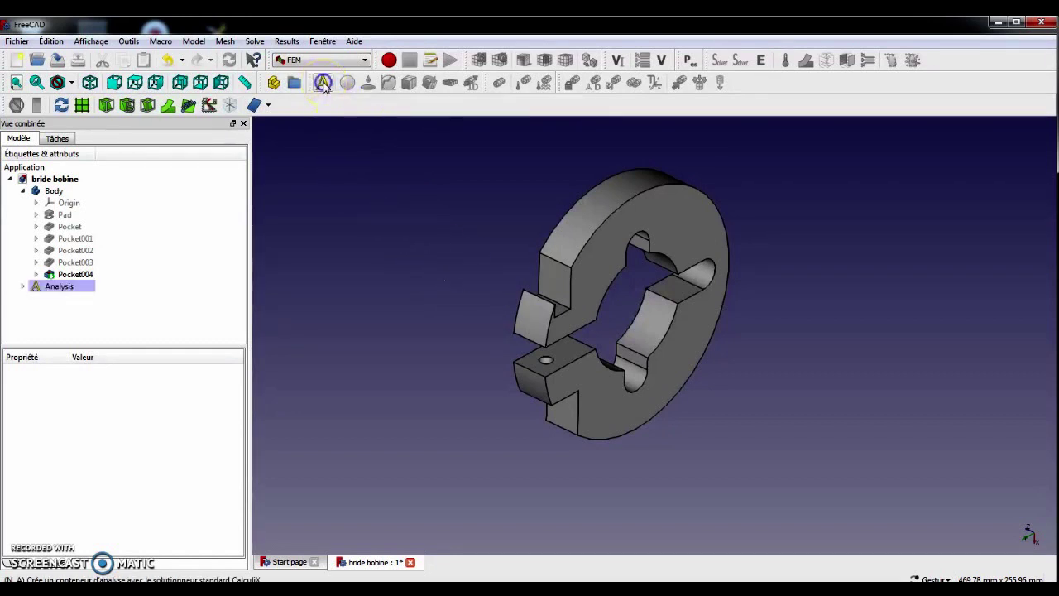
click(22, 286)
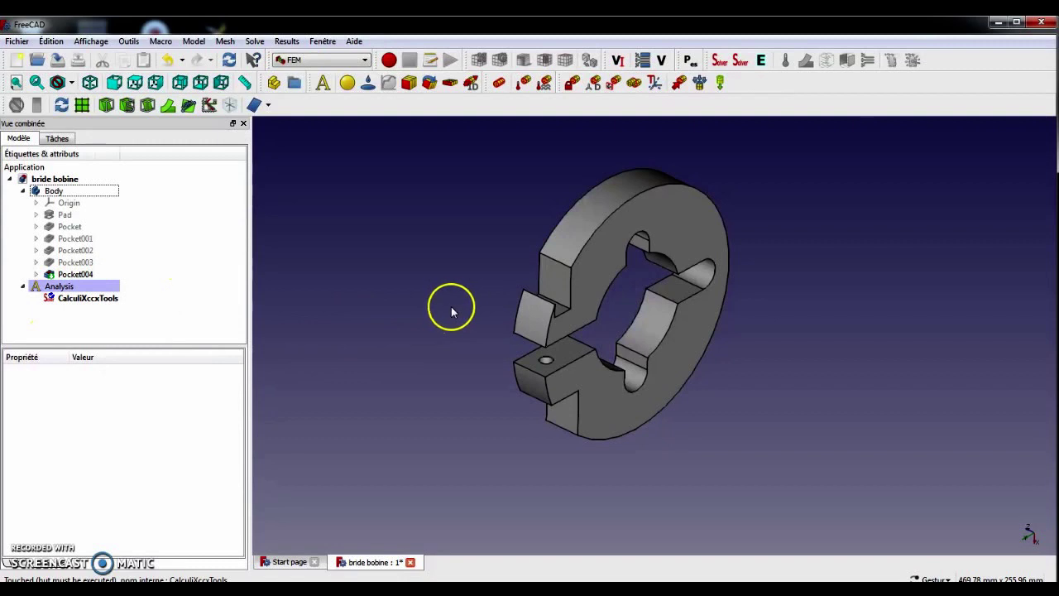
Add a fixed constraint to the lower lug's flat face in the clamp's slit, around the screw hole
mouse_move(418, 317)
mouse_down()
mouse_move(395, 317)
mouse_move(402, 323)
mouse_up()
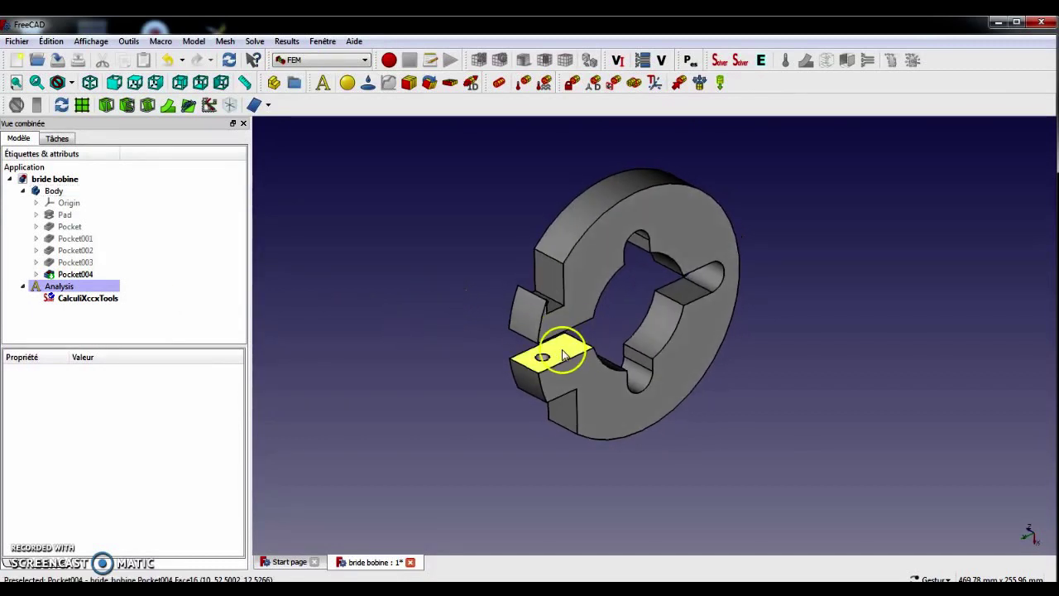
click(573, 86)
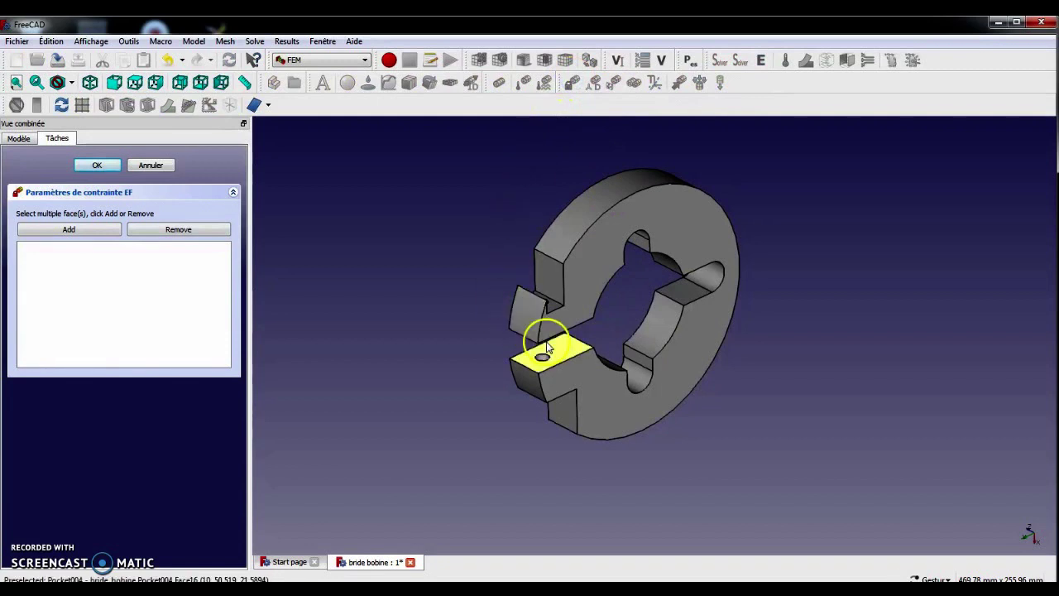
click(71, 229)
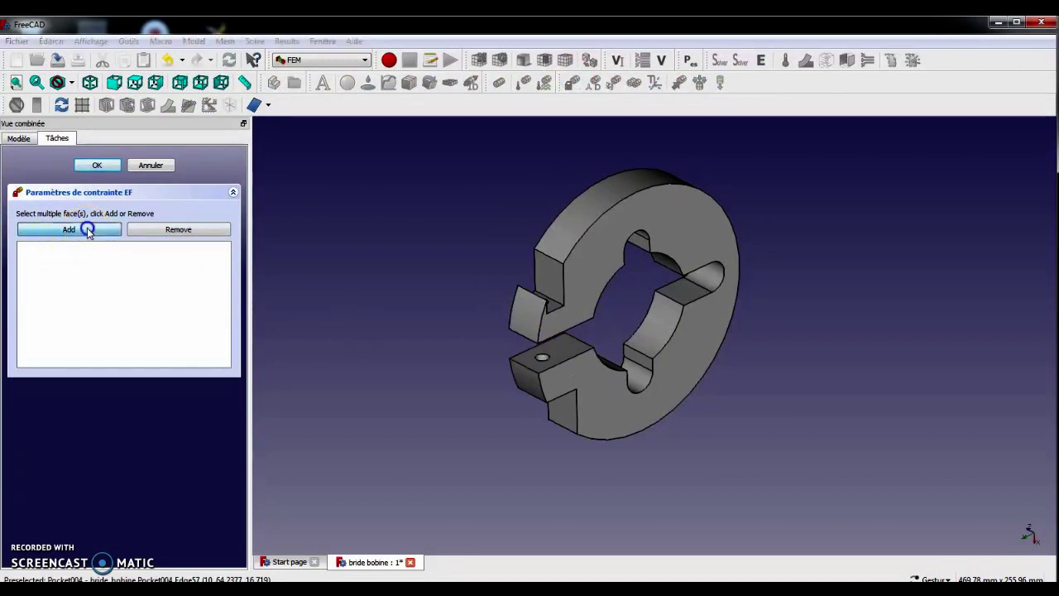
click(548, 327)
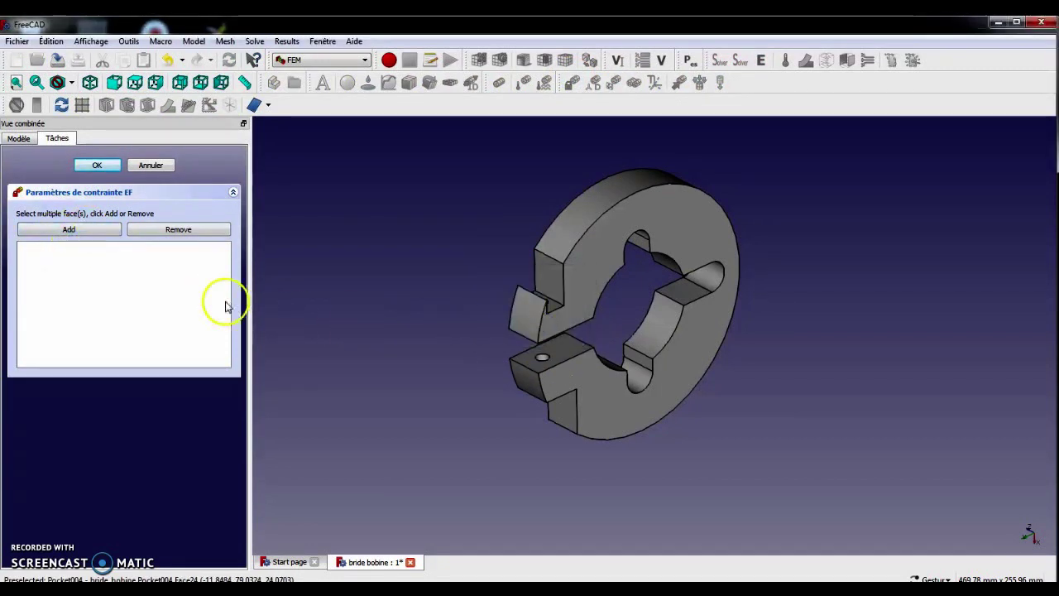
click(547, 354)
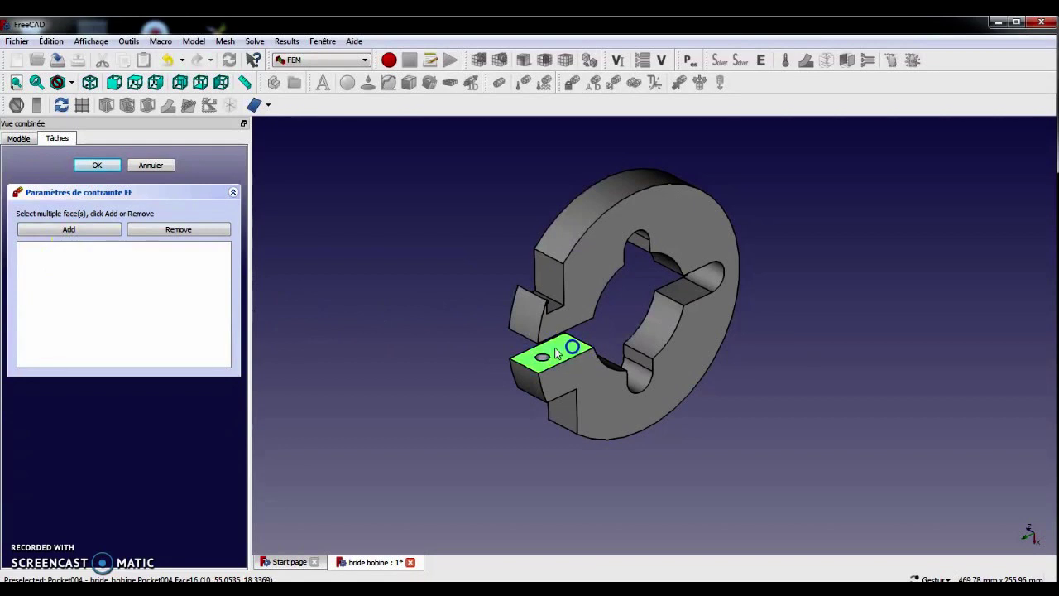
click(73, 230)
drag(527, 433, 520, 375)
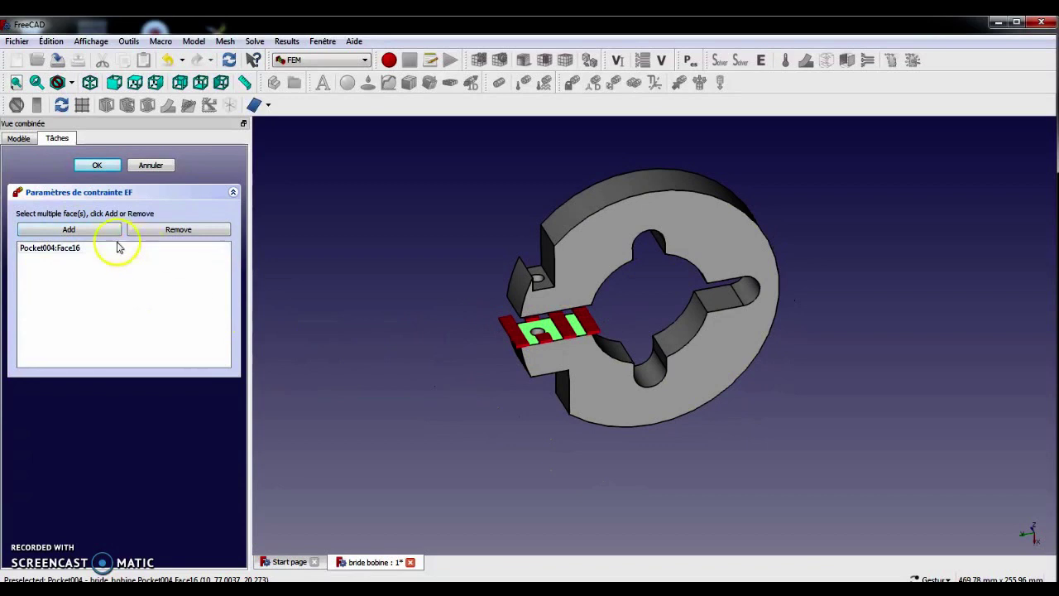
click(98, 164)
Apply a 200 N force to the upper lug's face around the screw hole, with its direction reversed
drag(366, 427, 452, 464)
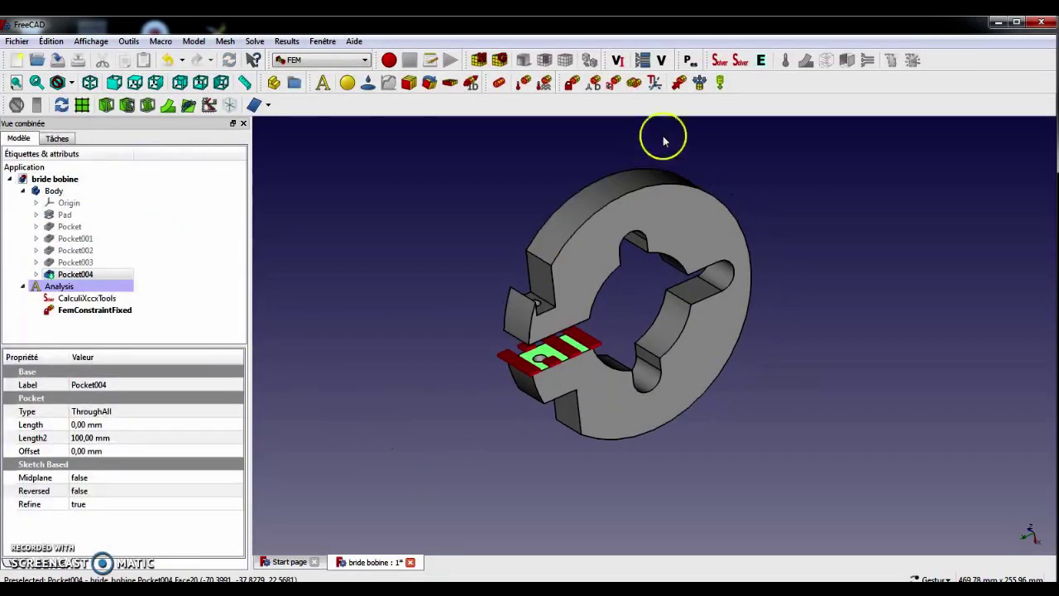
click(681, 85)
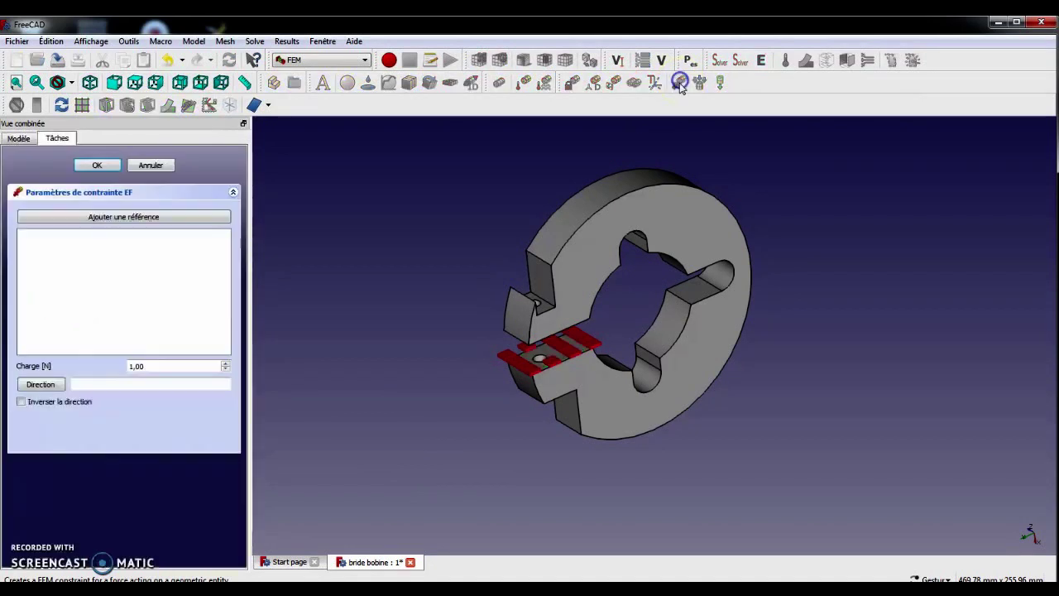
click(539, 307)
scroll(529, 321, up, 3)
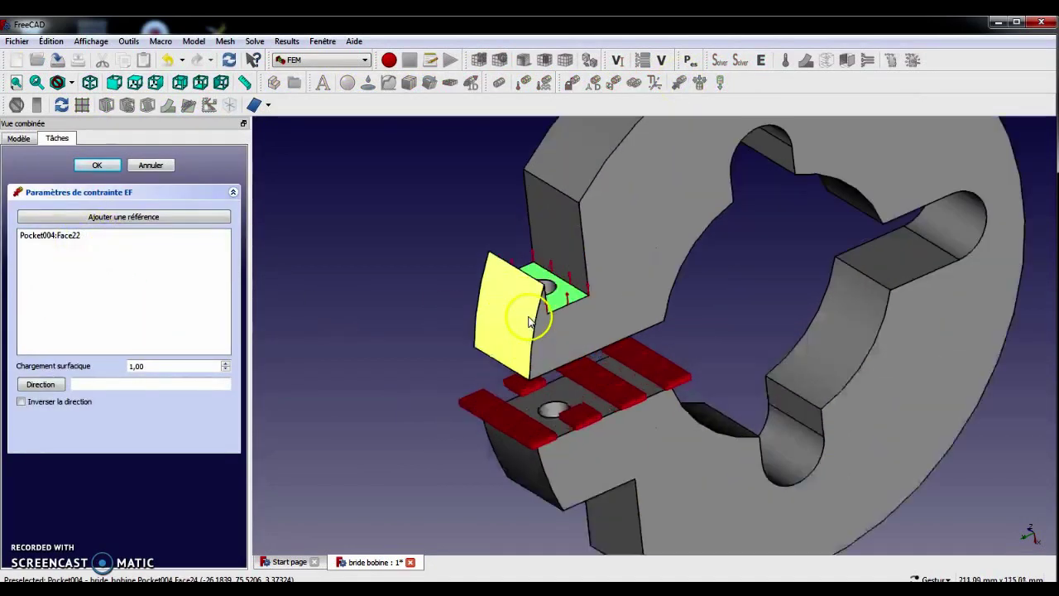
scroll(530, 321, up, 2)
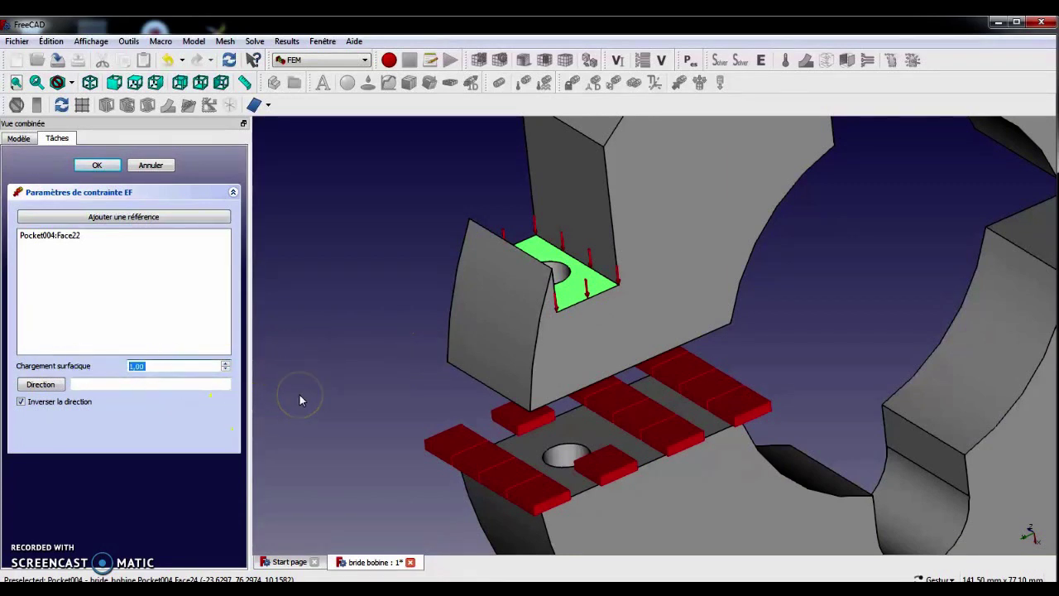
text(200)
click(98, 167)
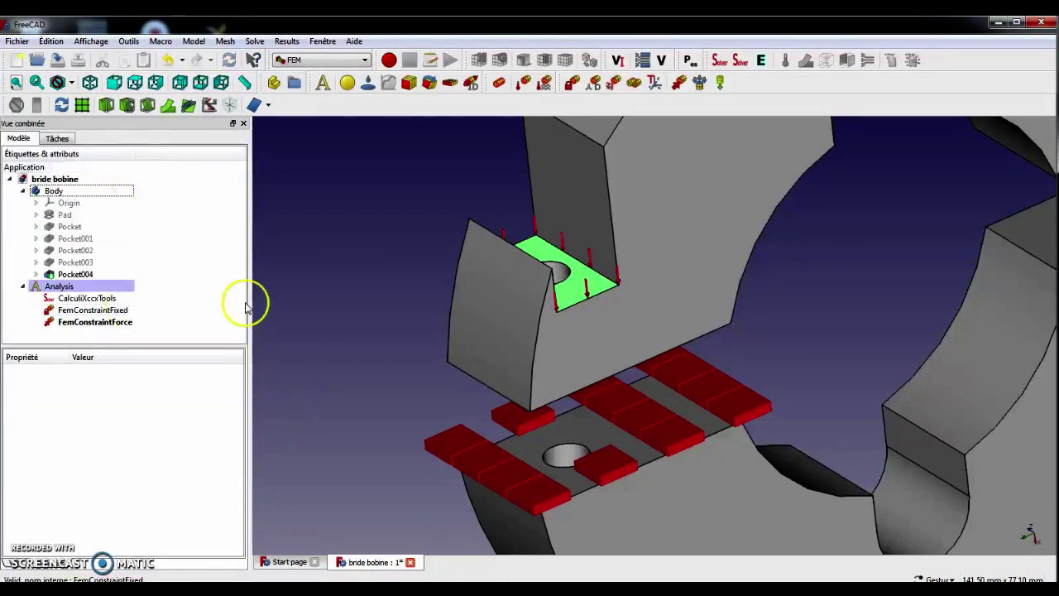
Assign the solid material AlMg3F24 to the whole part, leaving the reference list empty
scroll(549, 276, down, 2)
scroll(549, 276, down, 2)
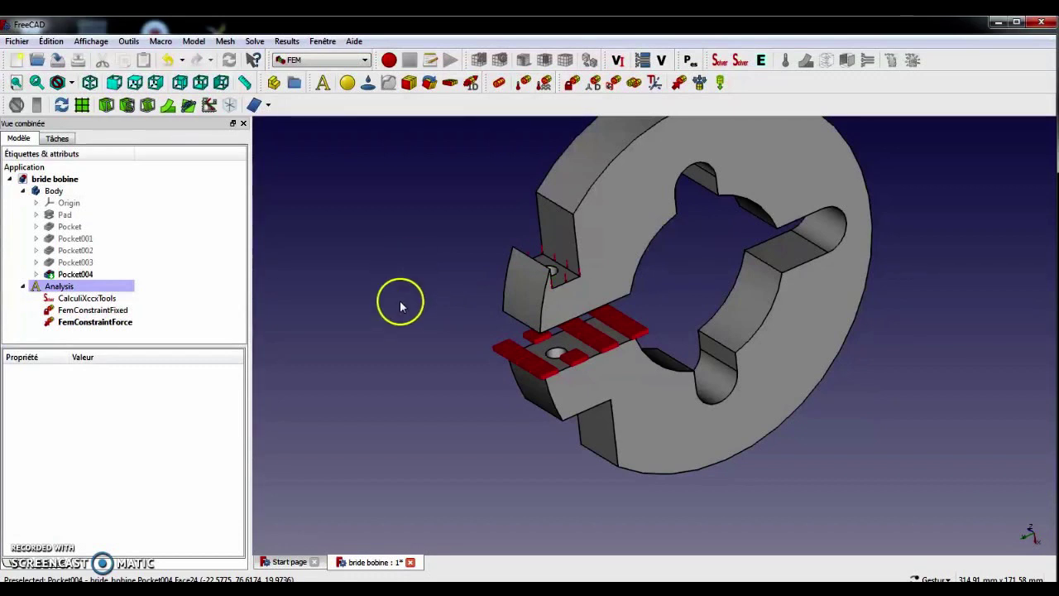
click(347, 83)
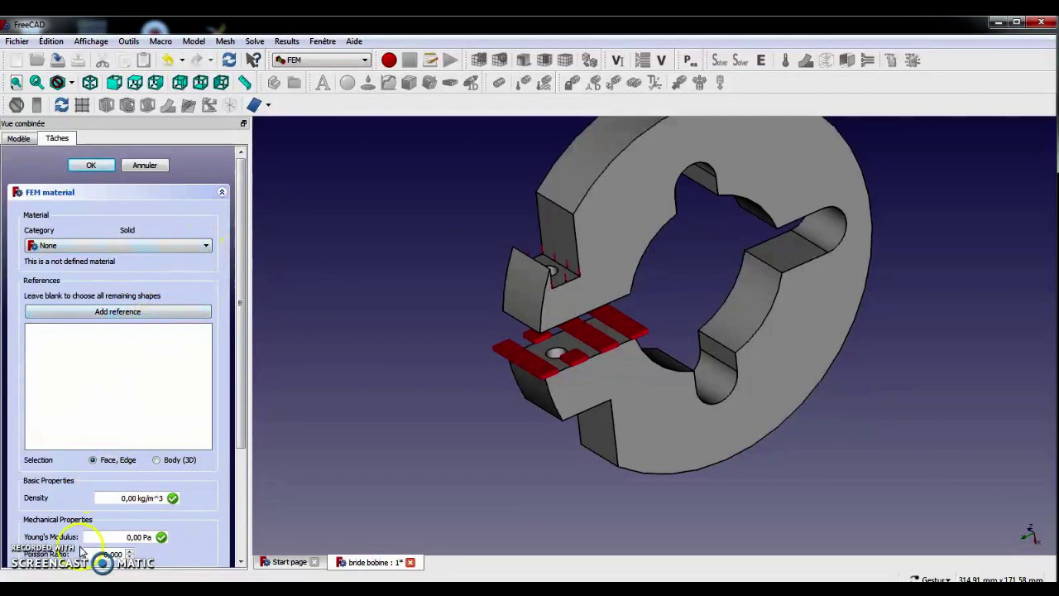
drag(242, 381, 248, 456)
scroll(201, 284, up, 3)
click(205, 246)
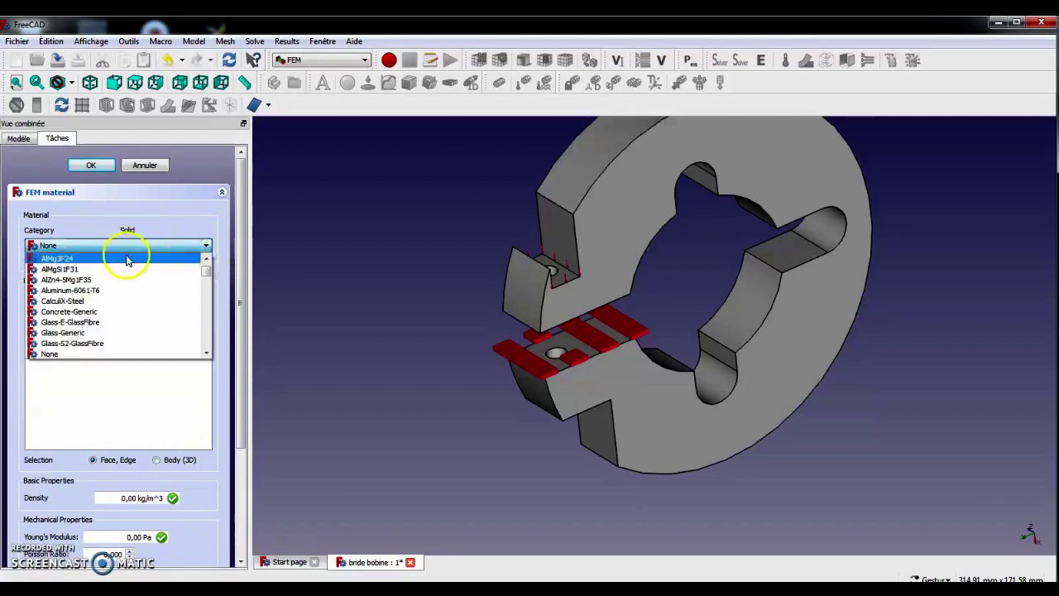
click(70, 260)
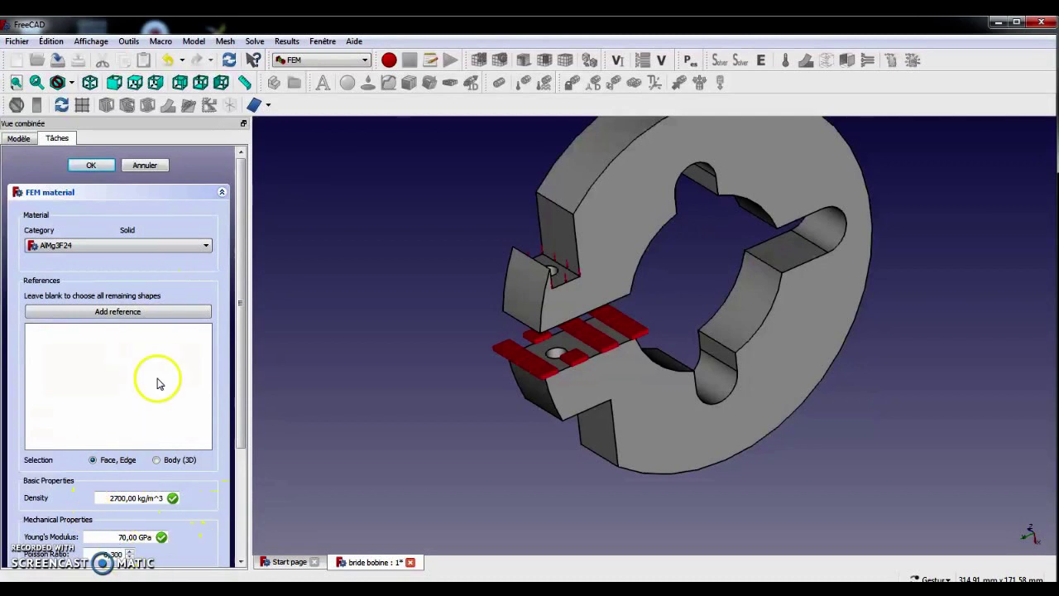
click(95, 165)
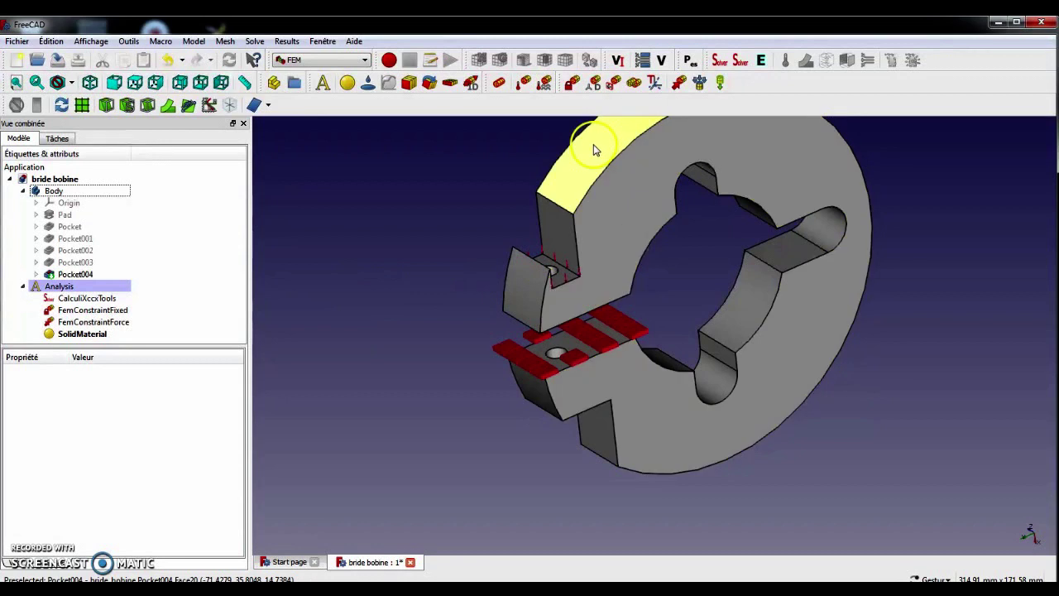
Generate a Netgen volume mesh of the clamp with maximum size 1000, second order, Moyen fineness and optimisation enabled
drag(801, 245, 761, 343)
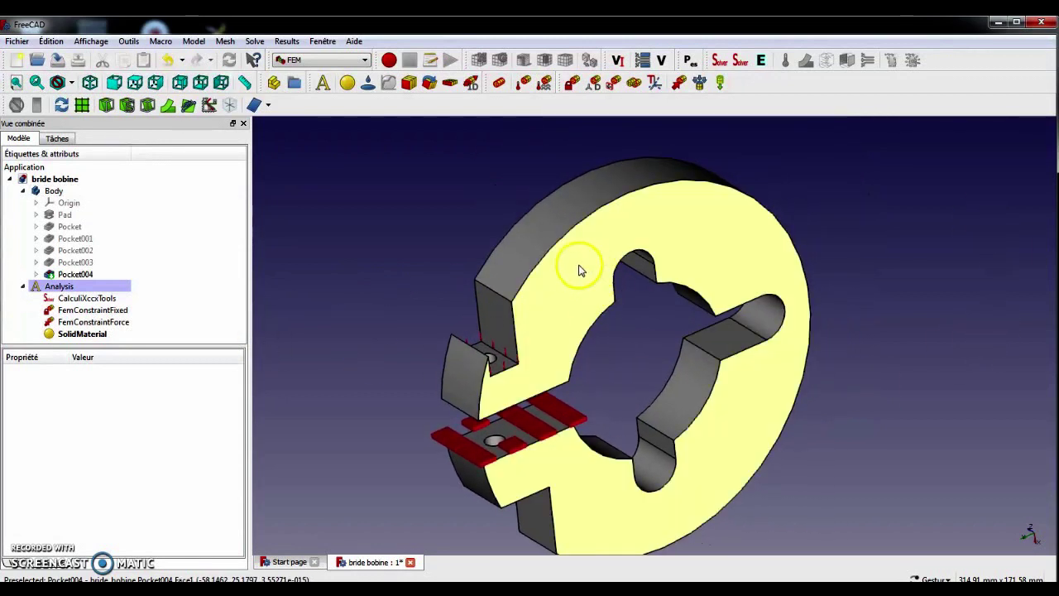
click(577, 268)
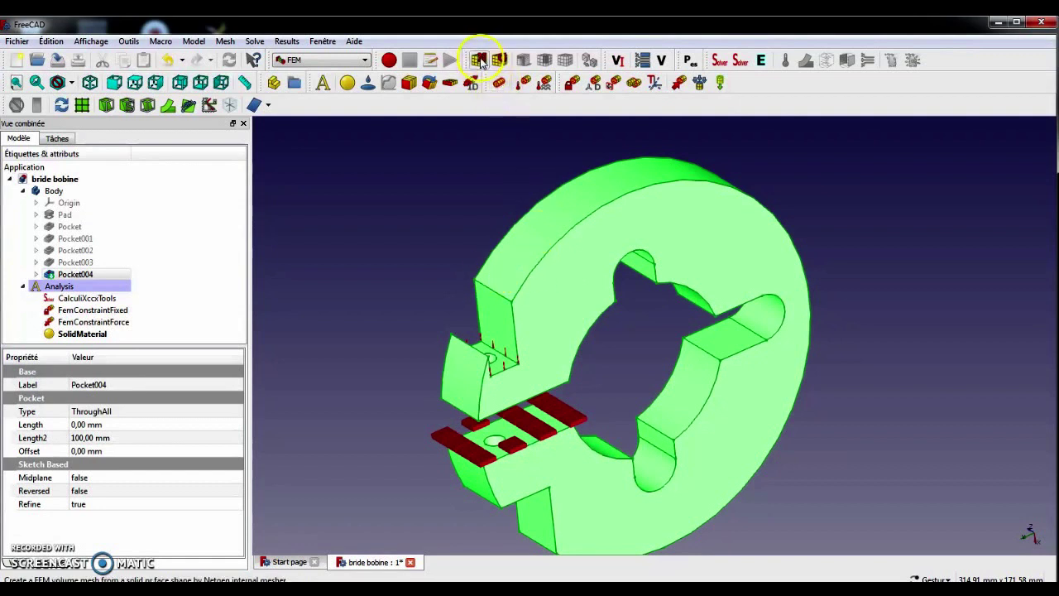
click(479, 61)
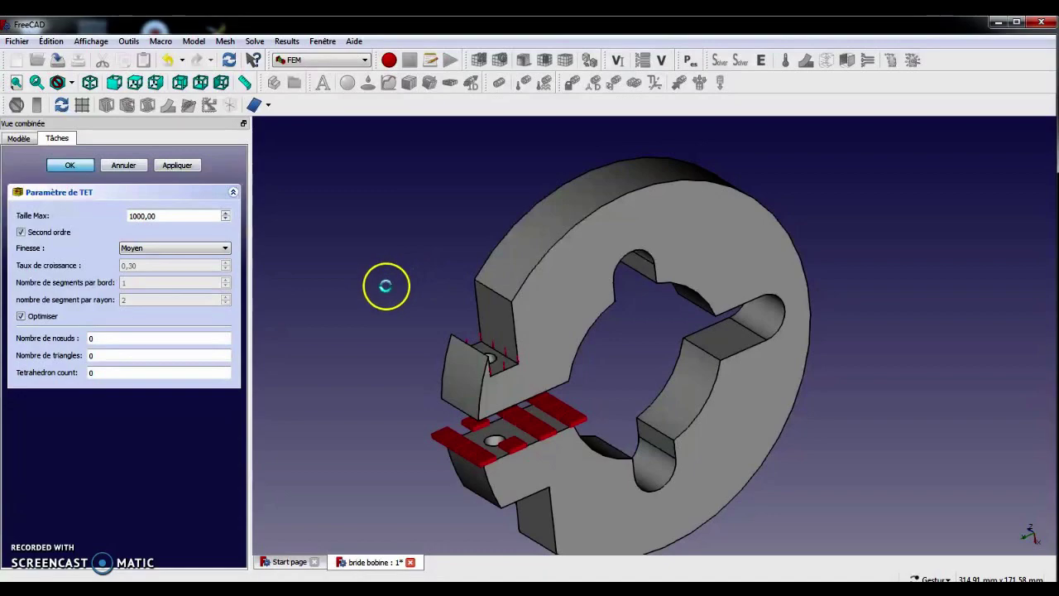
drag(372, 338, 406, 343)
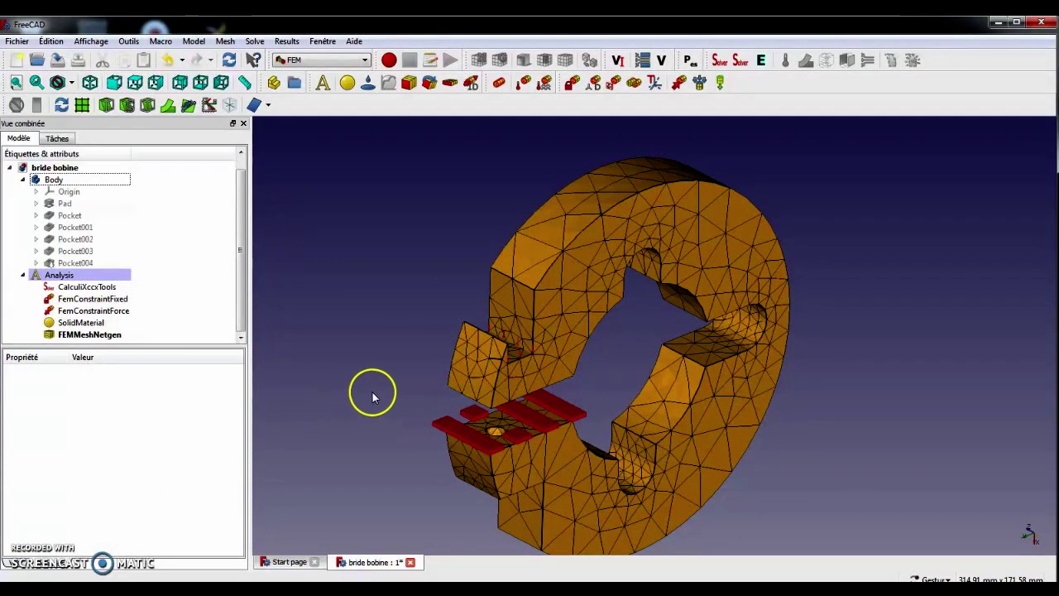
Write the .inp file for a static analysis with the CalculiX solver, run the calculation and close the solver task
drag(240, 298, 238, 314)
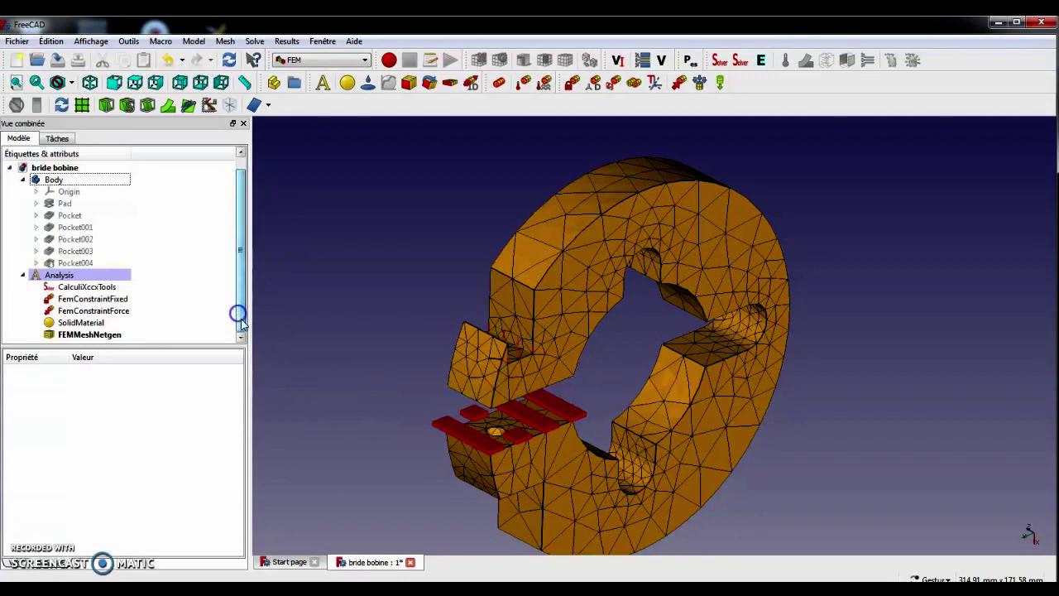
click(92, 288)
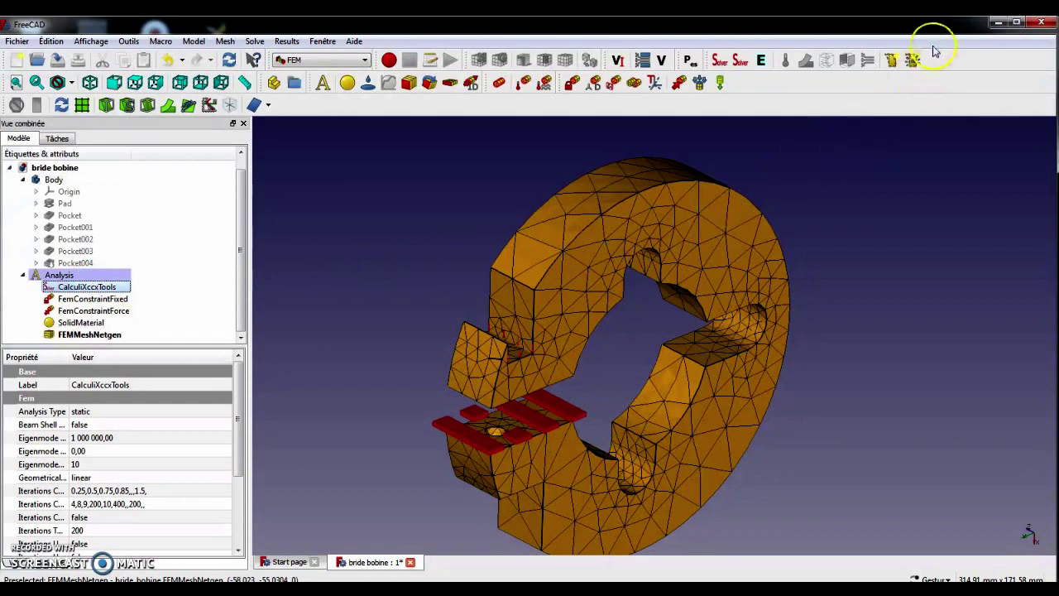
click(891, 62)
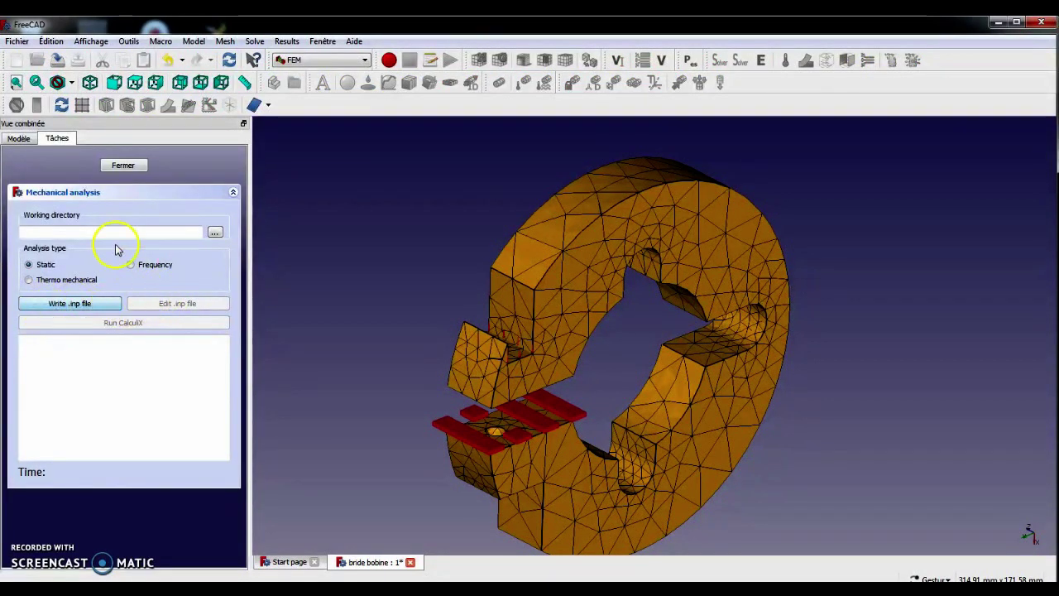
click(72, 304)
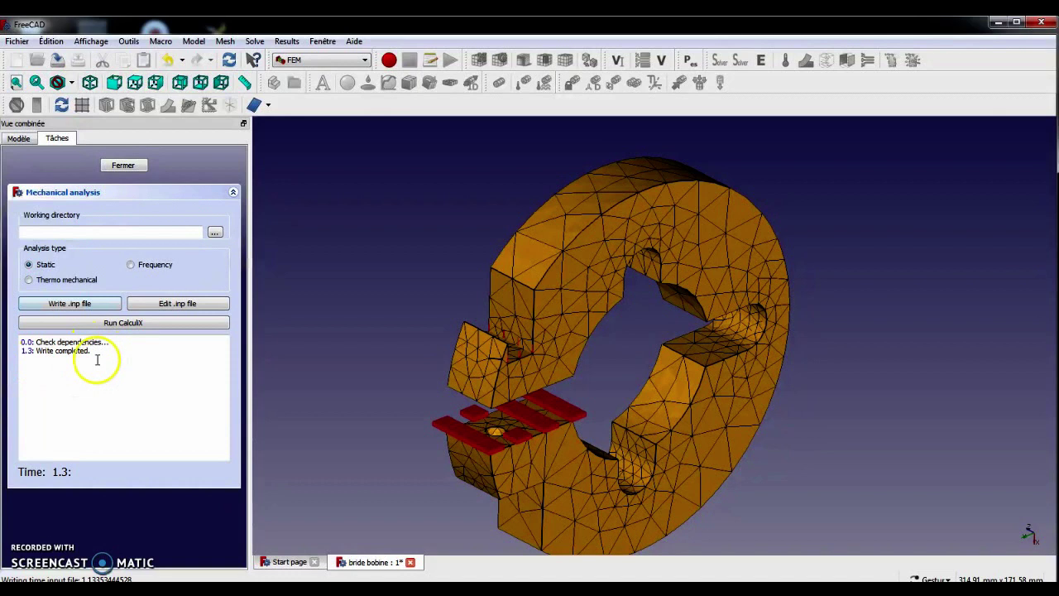
click(139, 324)
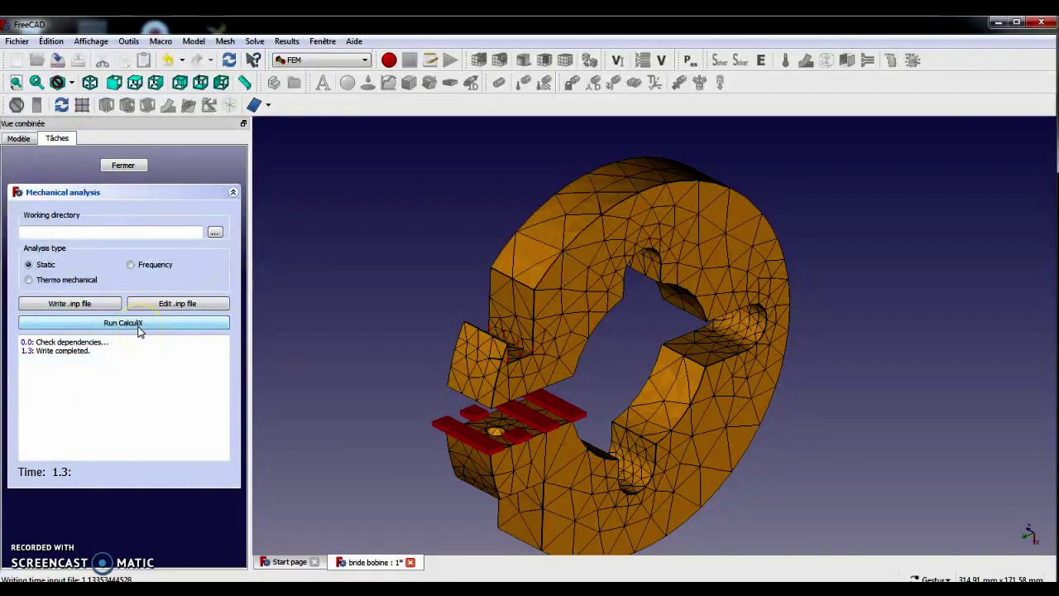
click(131, 325)
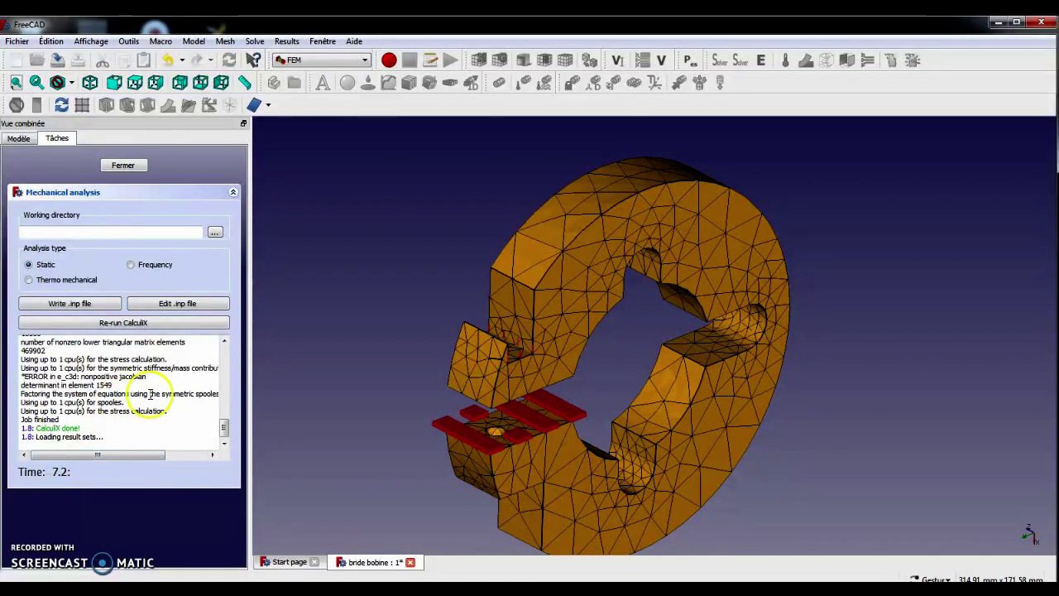
click(123, 165)
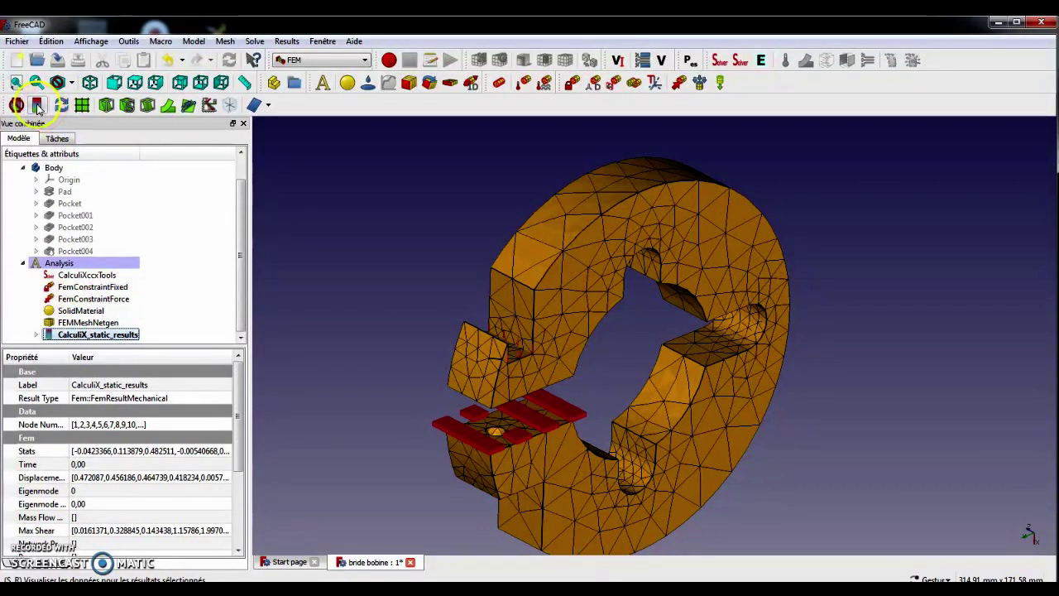
Display the von Mises stresses from the static results on the mesh, with the displacement shown at factor 10
click(37, 107)
drag(313, 370, 397, 435)
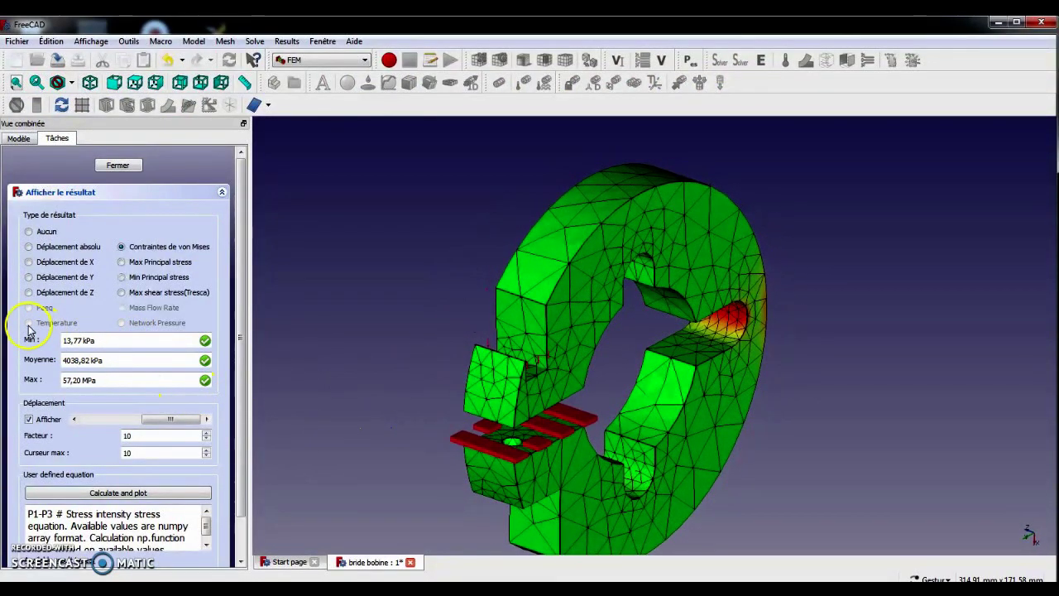
Toggle the displacement display off and on at factor 10 and examine the deformed clamp with its von Mises stresses
click(28, 420)
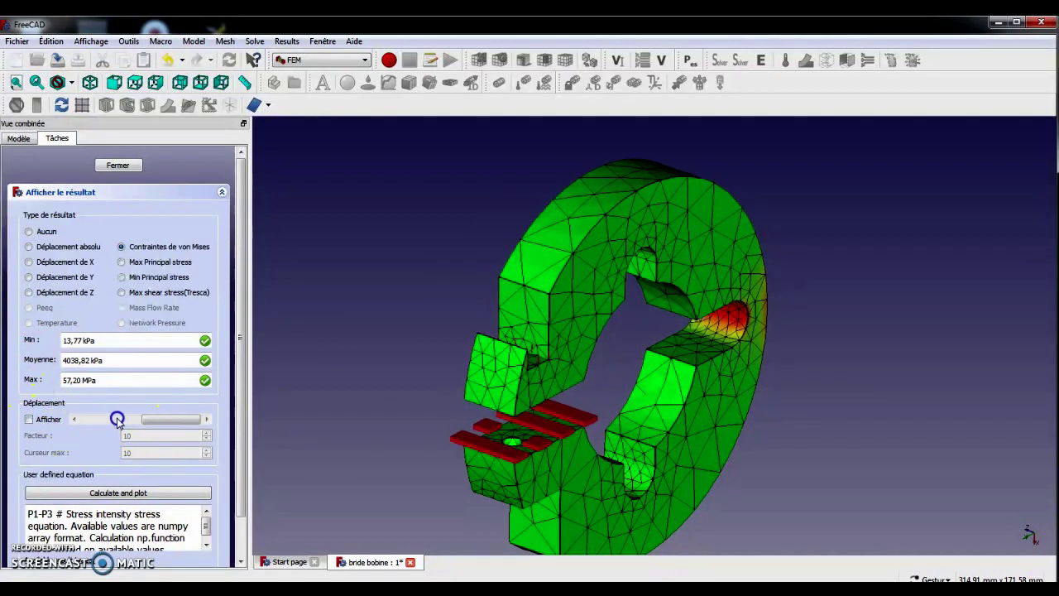
click(29, 420)
mouse_move(163, 422)
mouse_down()
mouse_move(71, 420)
mouse_move(186, 422)
mouse_move(99, 420)
mouse_move(170, 419)
mouse_up()
drag(549, 480, 339, 423)
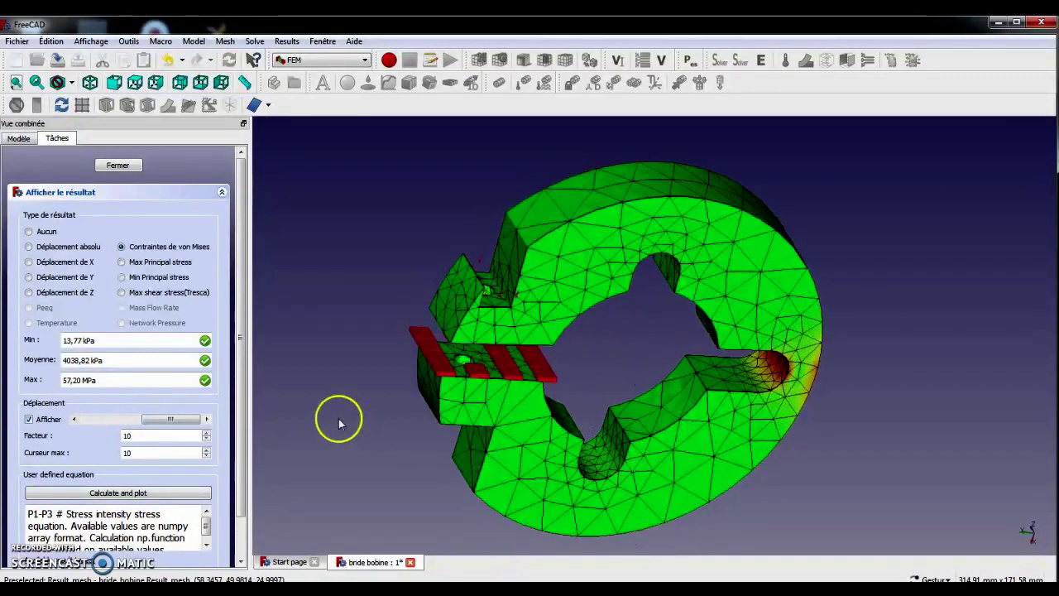
Hide the FemConstraintForce and FemConstraintFixed symbols so that only the result mesh is displayed
click(18, 138)
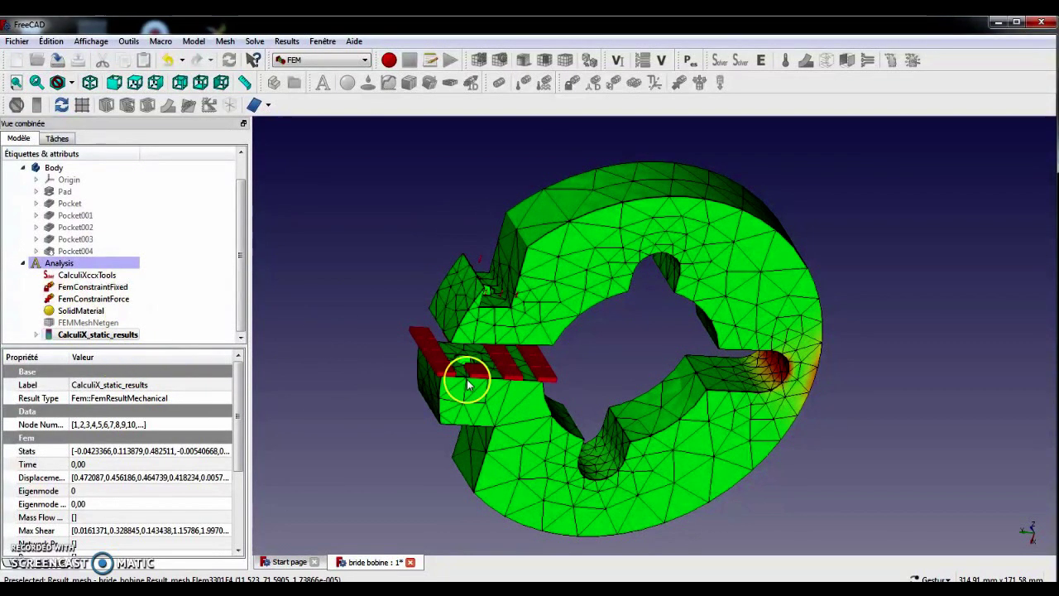
click(74, 300)
click(92, 286)
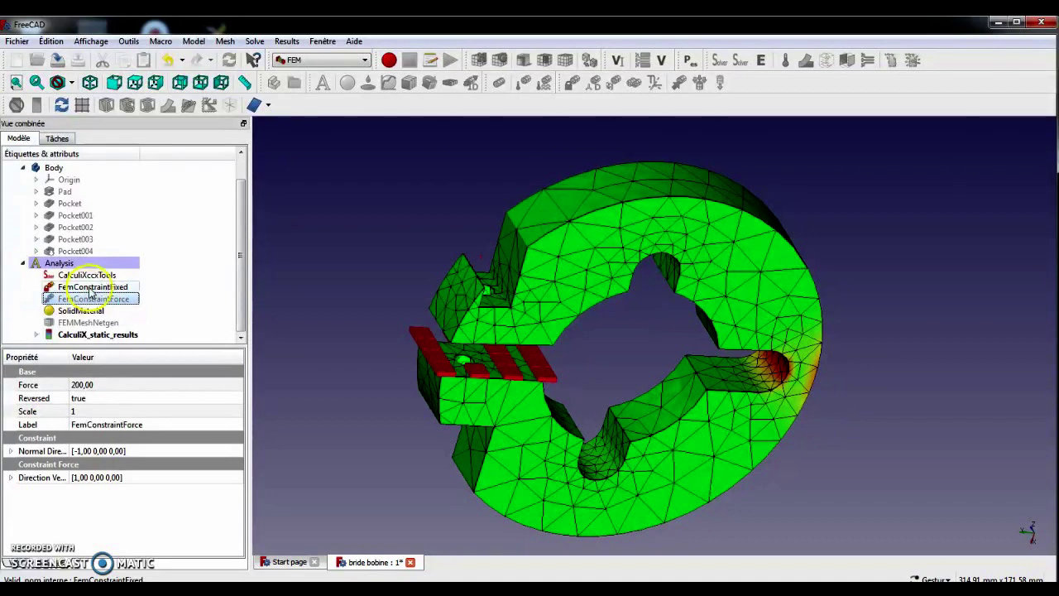
drag(657, 374, 583, 390)
Overlay the original Pocket004 solid on the result mesh to compare it with the deformed shape, and hide the solid again
click(81, 250)
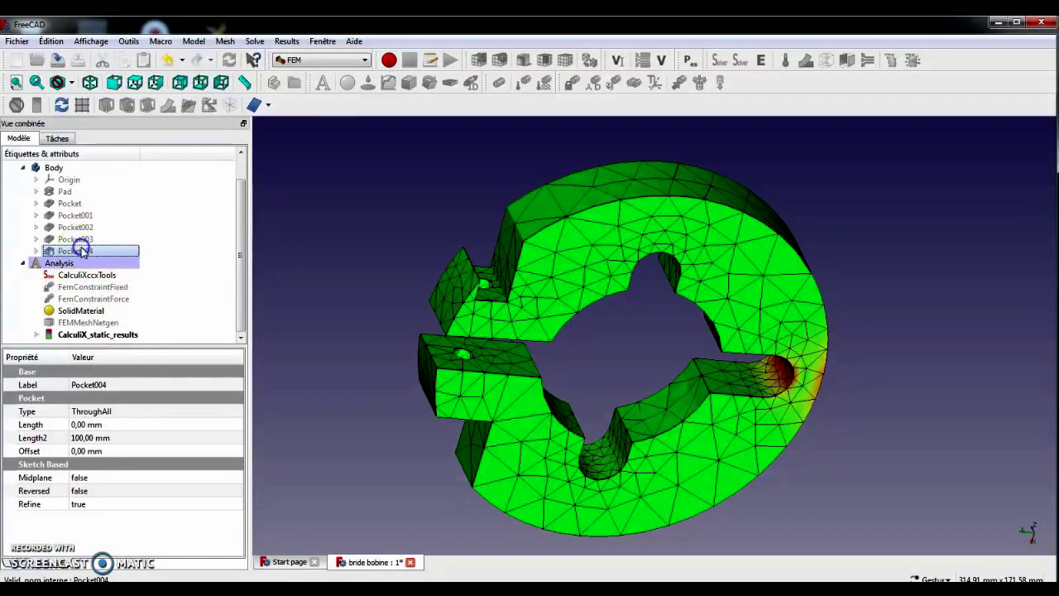
key(space)
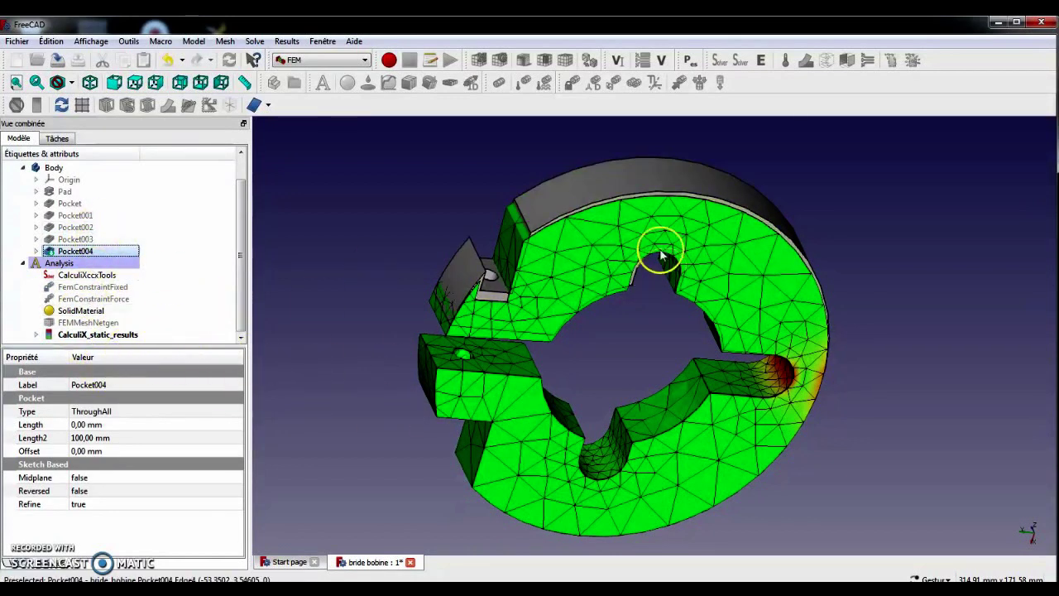
click(57, 139)
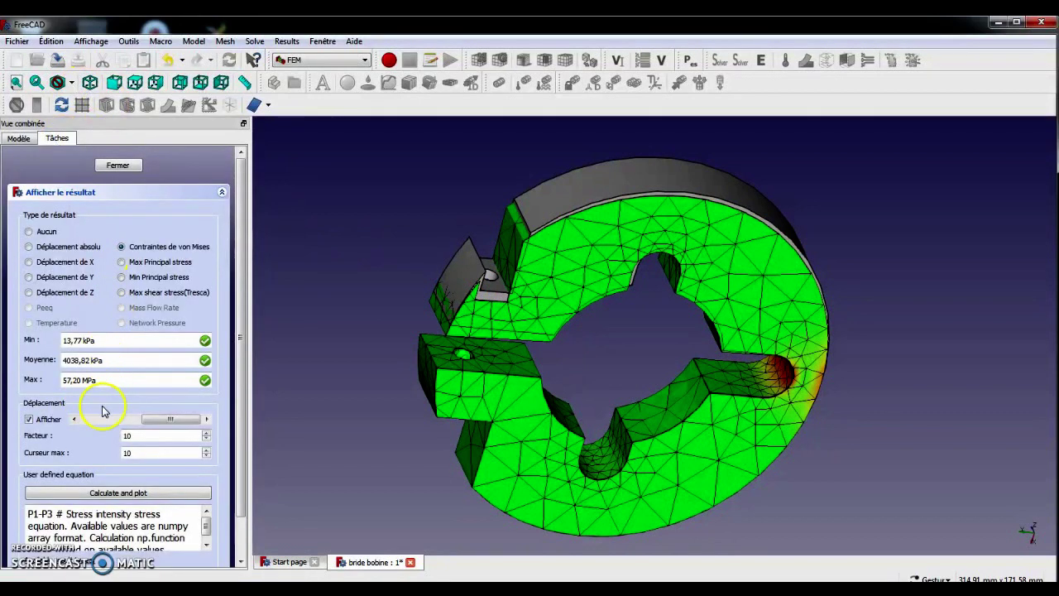
mouse_move(174, 422)
mouse_down()
mouse_move(78, 420)
mouse_move(215, 422)
mouse_move(114, 422)
mouse_move(194, 419)
mouse_up()
drag(431, 414, 497, 438)
click(16, 138)
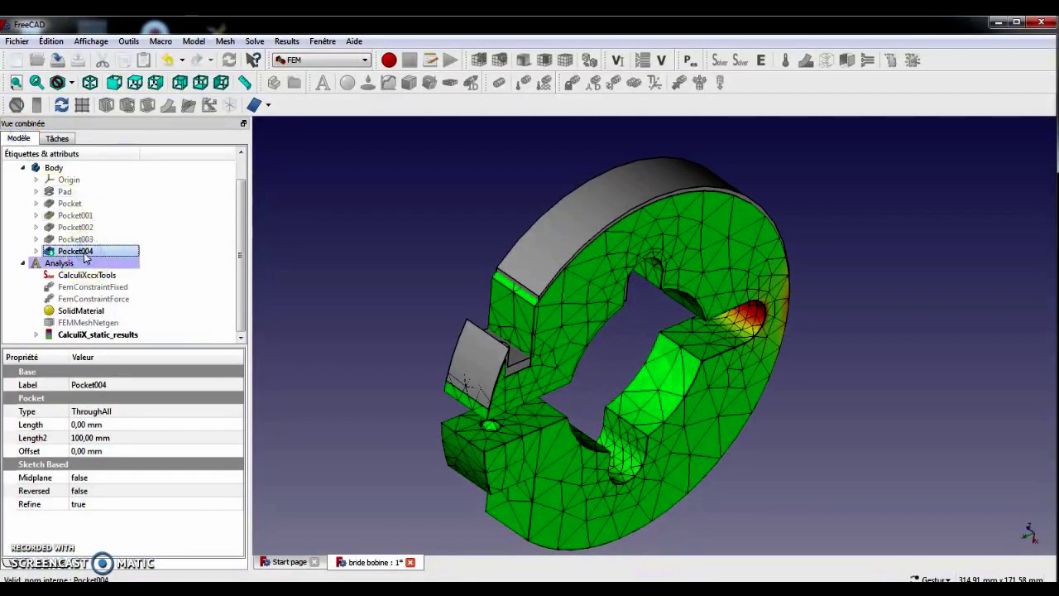
drag(314, 286, 334, 229)
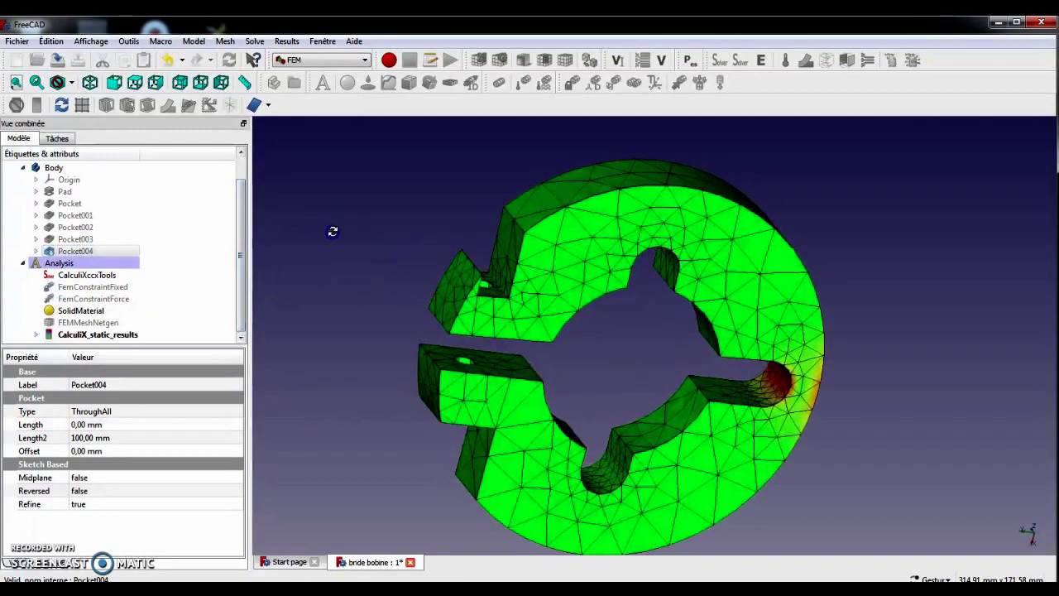
Compare the Max Principal stress result with the von Mises stresses around the clamp's narrow section
click(58, 138)
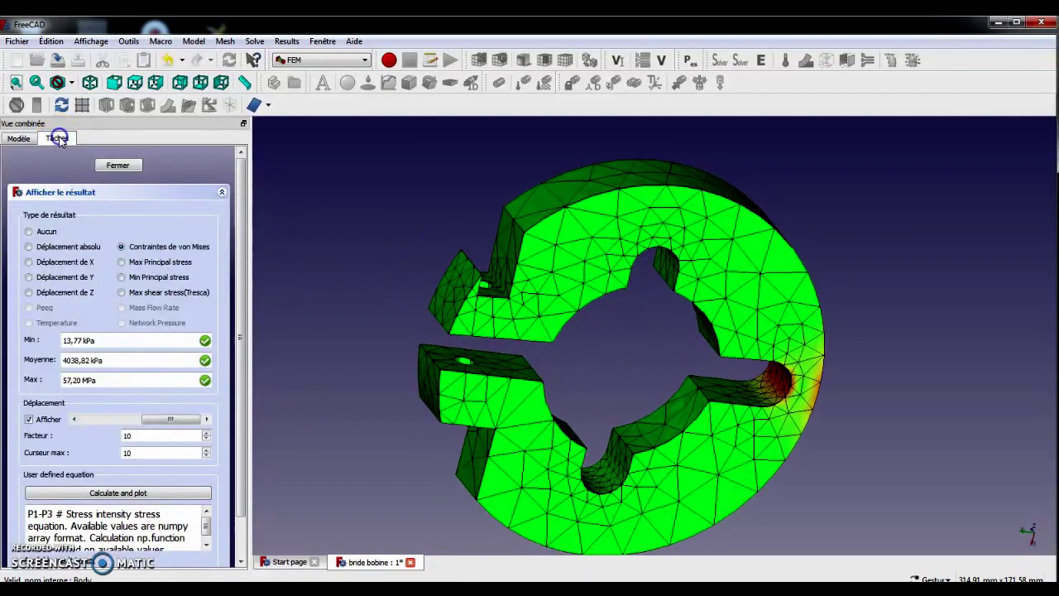
drag(456, 307, 371, 393)
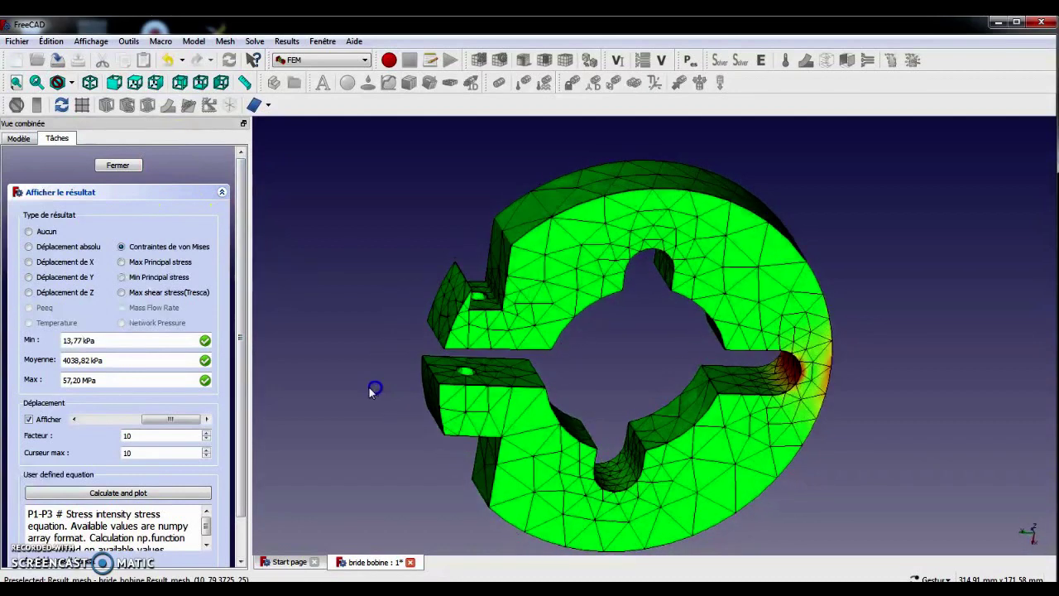
click(124, 262)
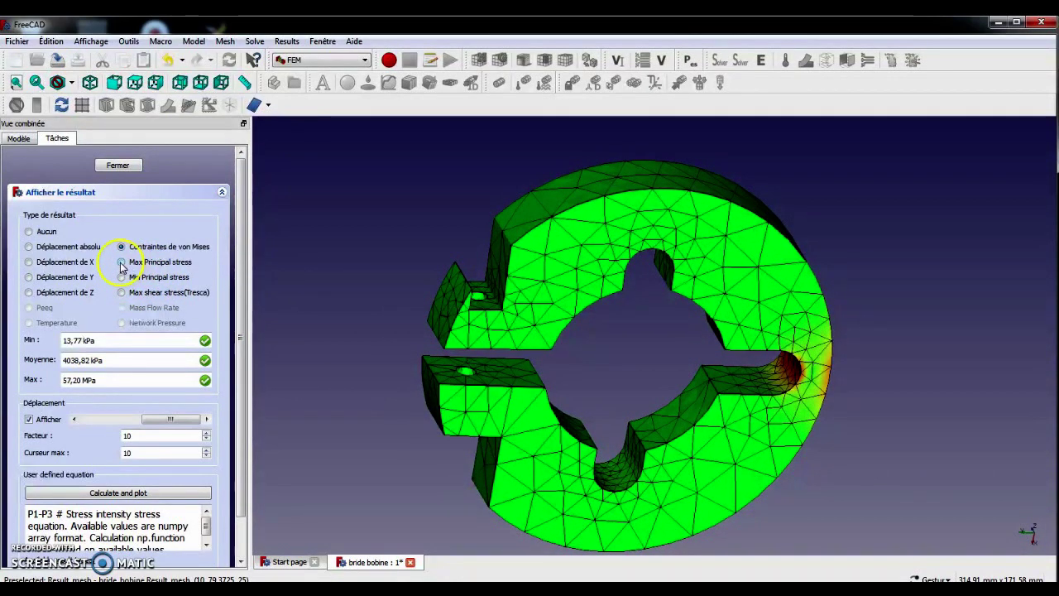
drag(662, 366, 655, 390)
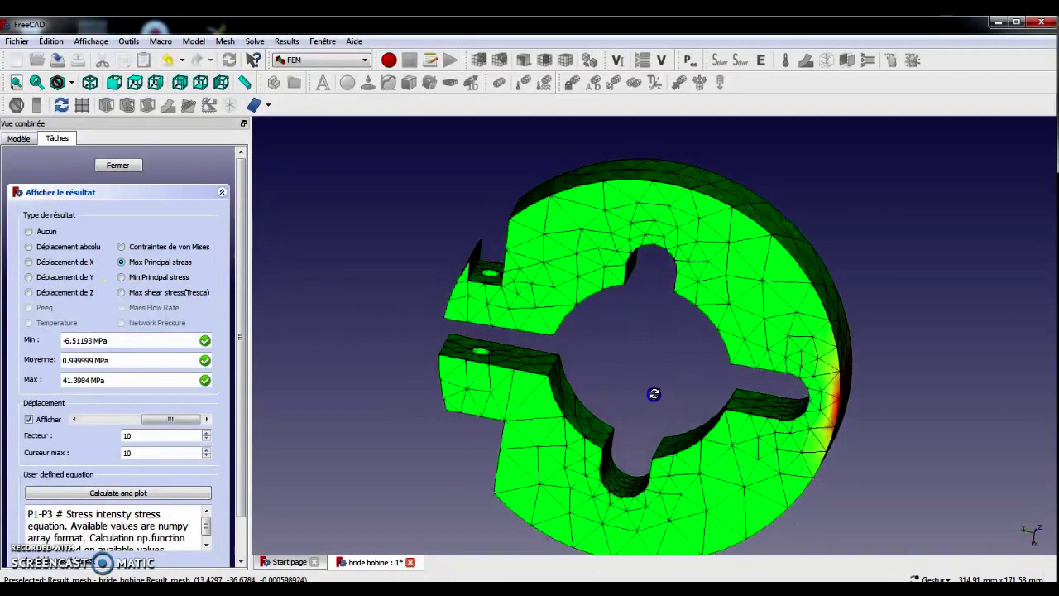
click(149, 247)
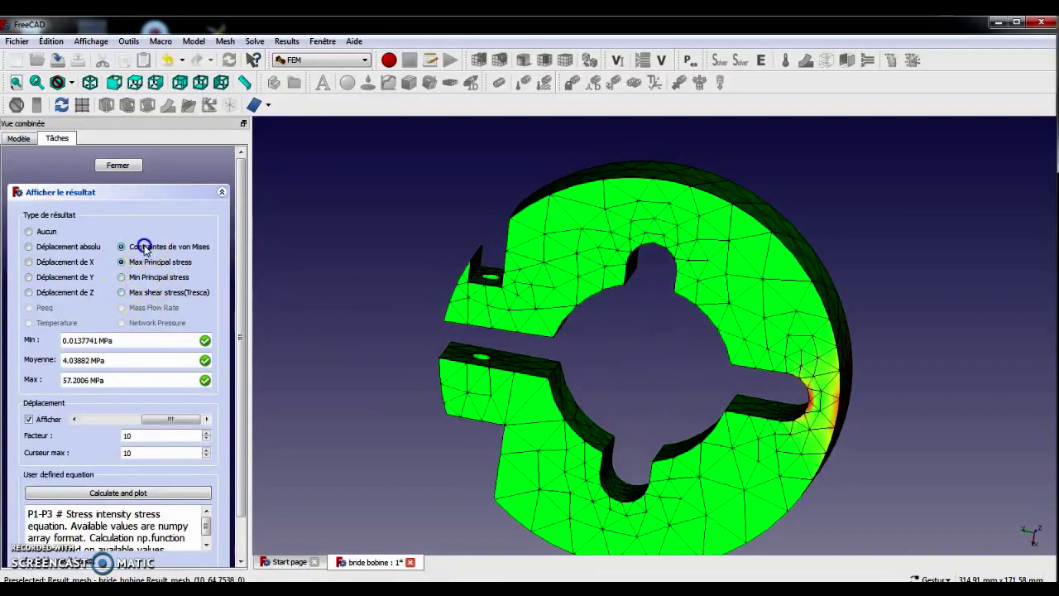
drag(697, 378, 816, 375)
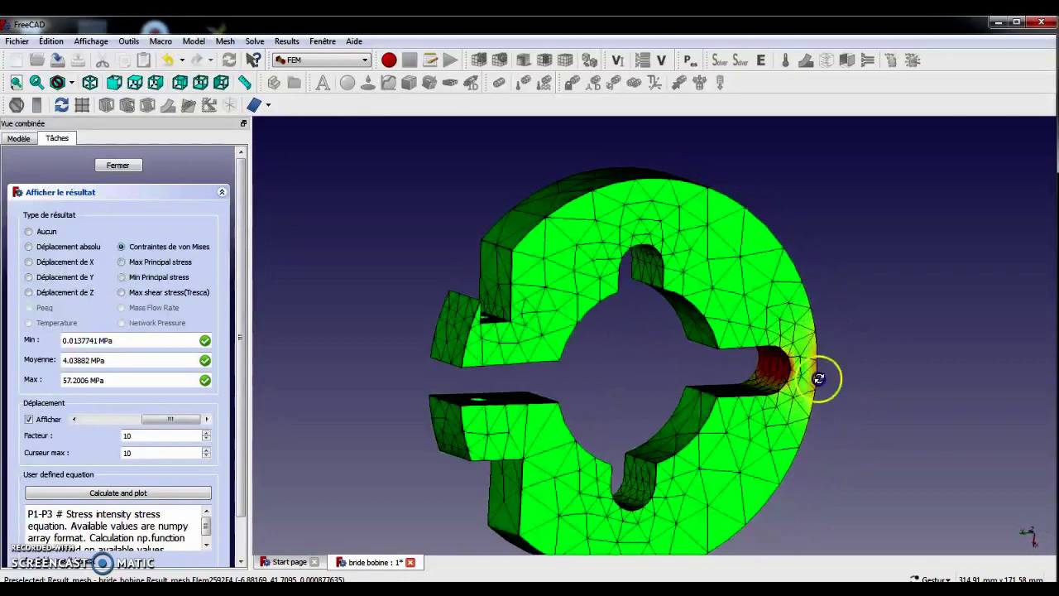
Display the Min Principal stress on the clamp and reduce the displacement factor to 0
click(124, 279)
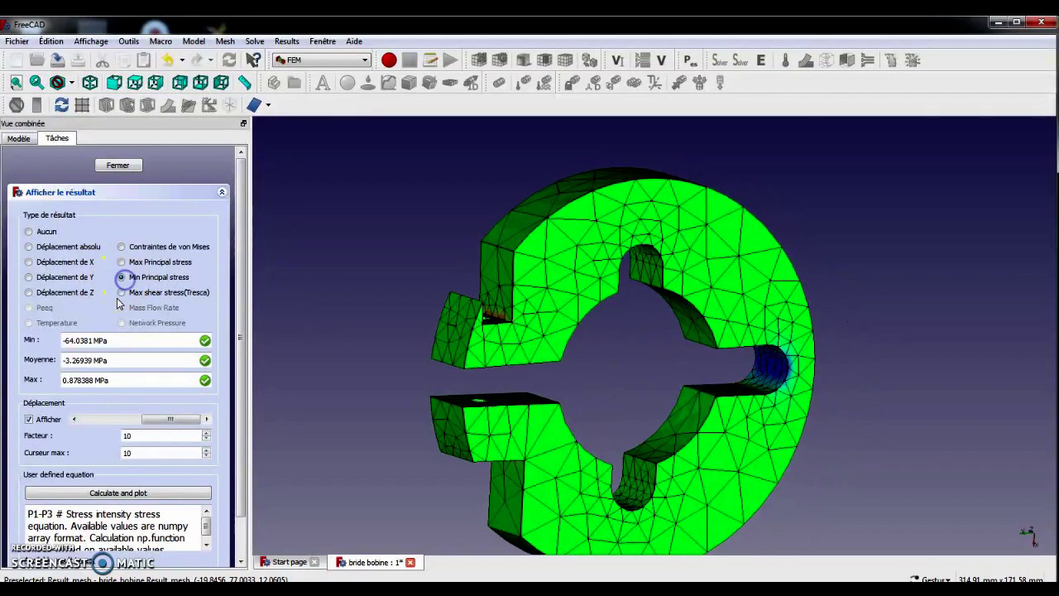
mouse_move(480, 373)
mouse_down()
mouse_move(548, 414)
mouse_move(464, 385)
mouse_up()
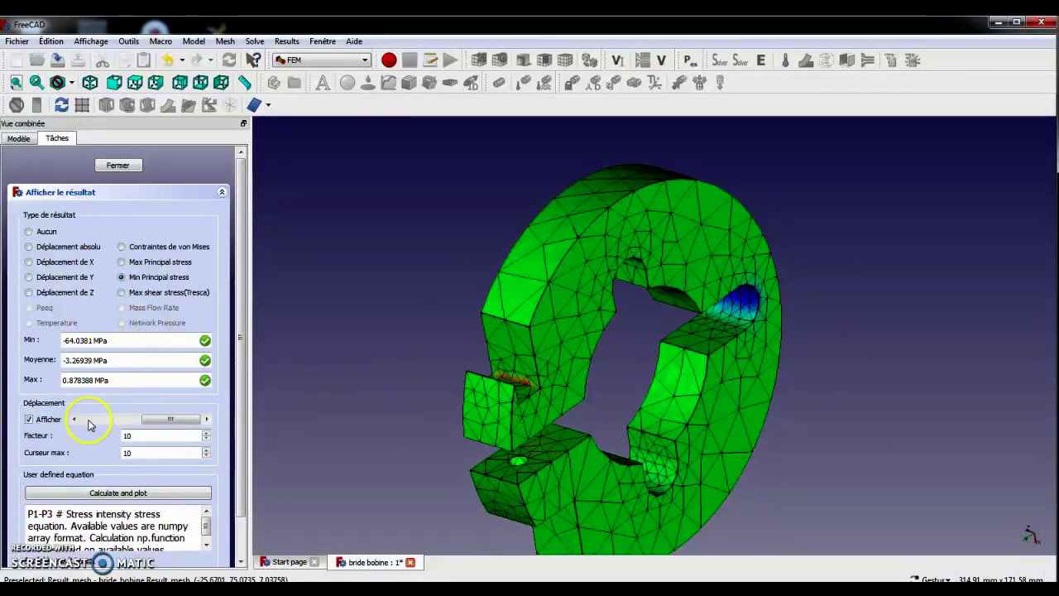
drag(170, 422, 79, 418)
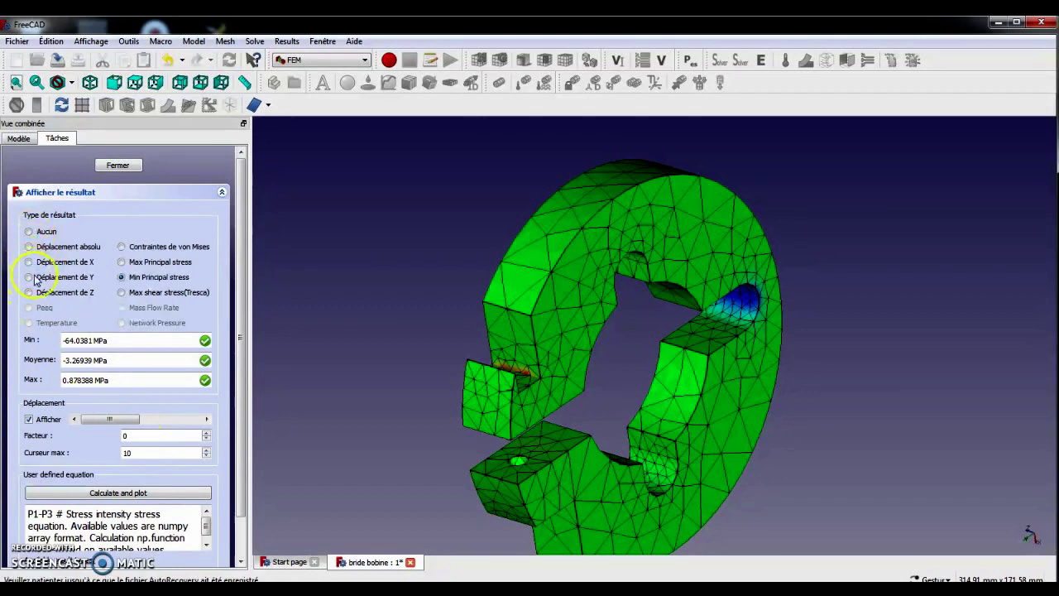
Display the Y displacement with the slider maximum at 100 and sweep the displacement factor between 0 and 100
click(29, 277)
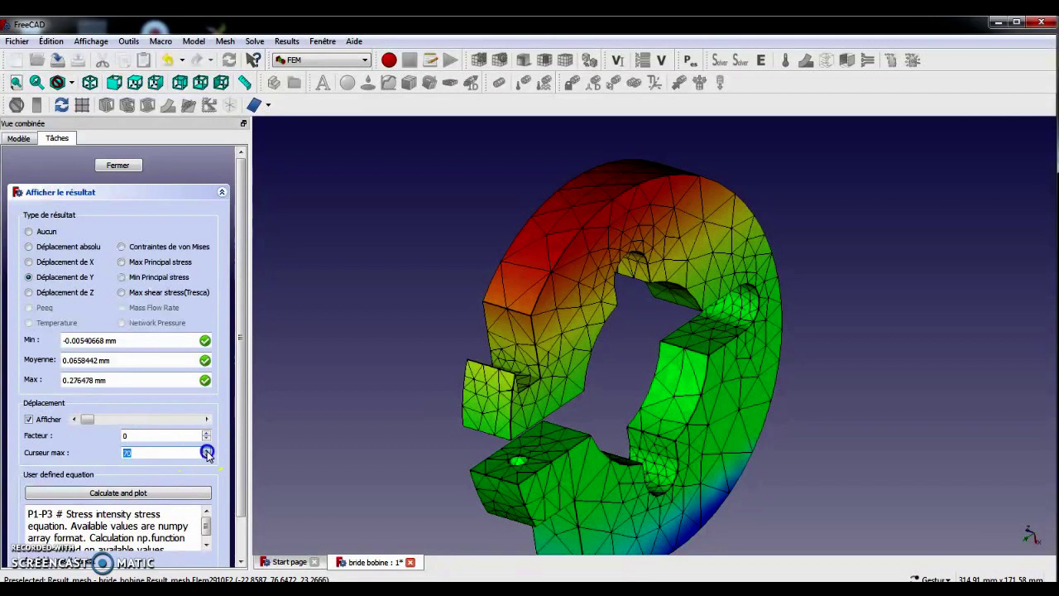
click(207, 450)
drag(83, 414, 389, 374)
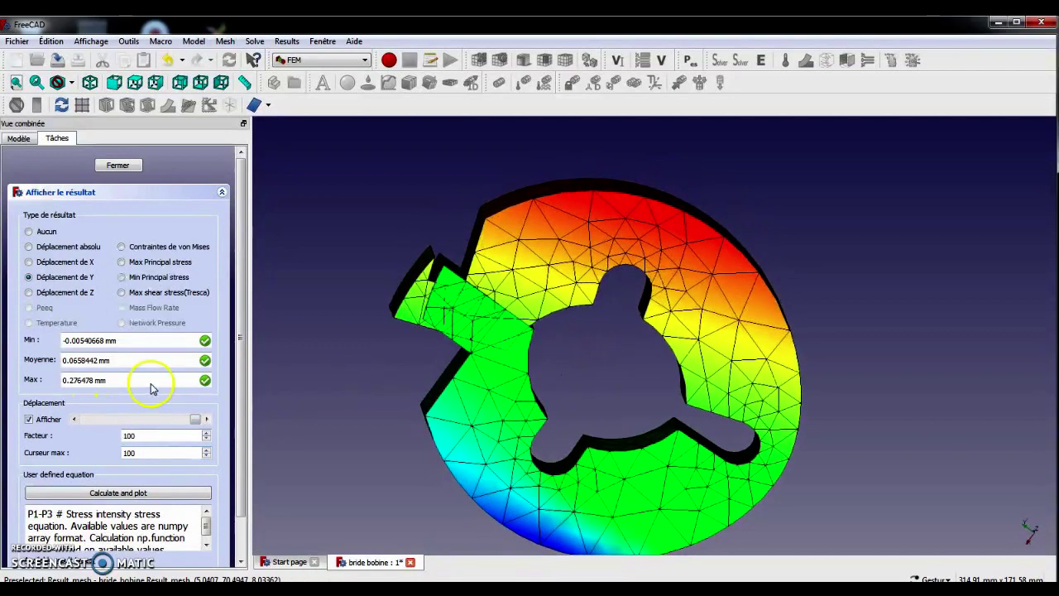
drag(193, 422, 65, 405)
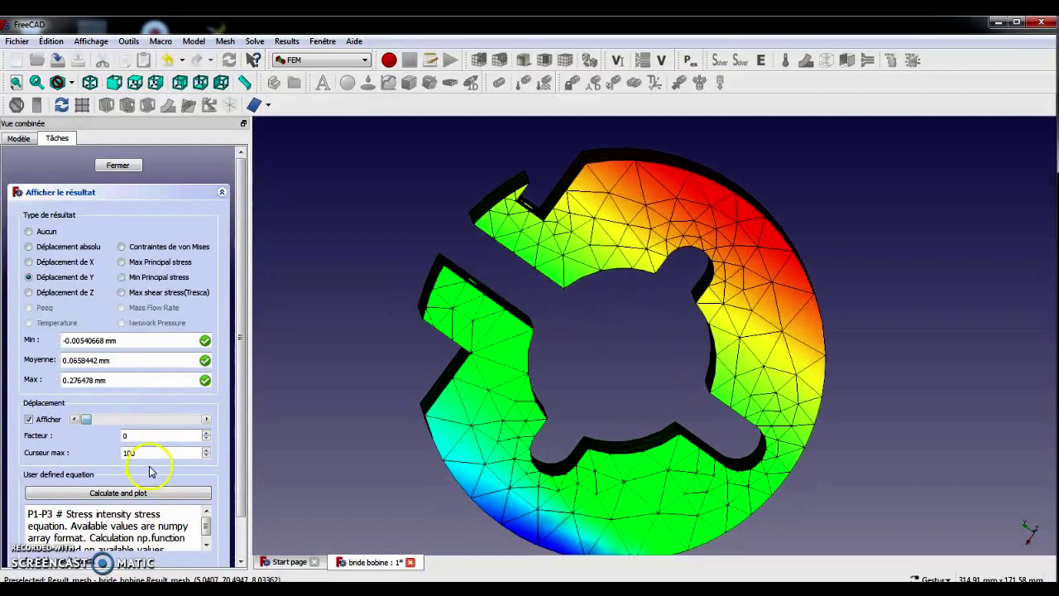
Set the displacement slider maximum to 10 and view the Y displacement at factor 10
text(1)
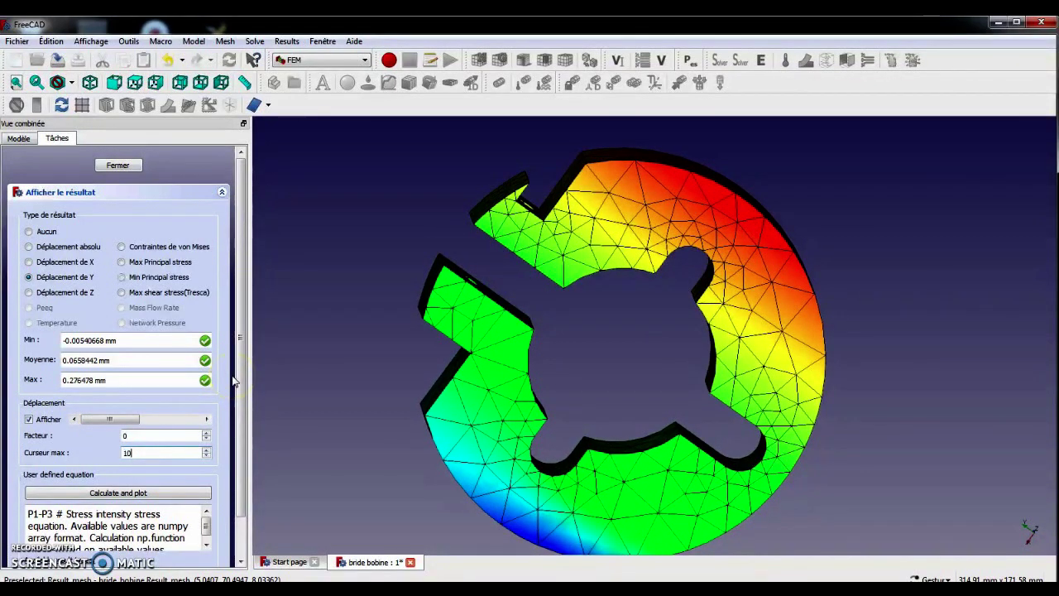
click(306, 436)
drag(108, 420, 204, 419)
drag(693, 395, 431, 319)
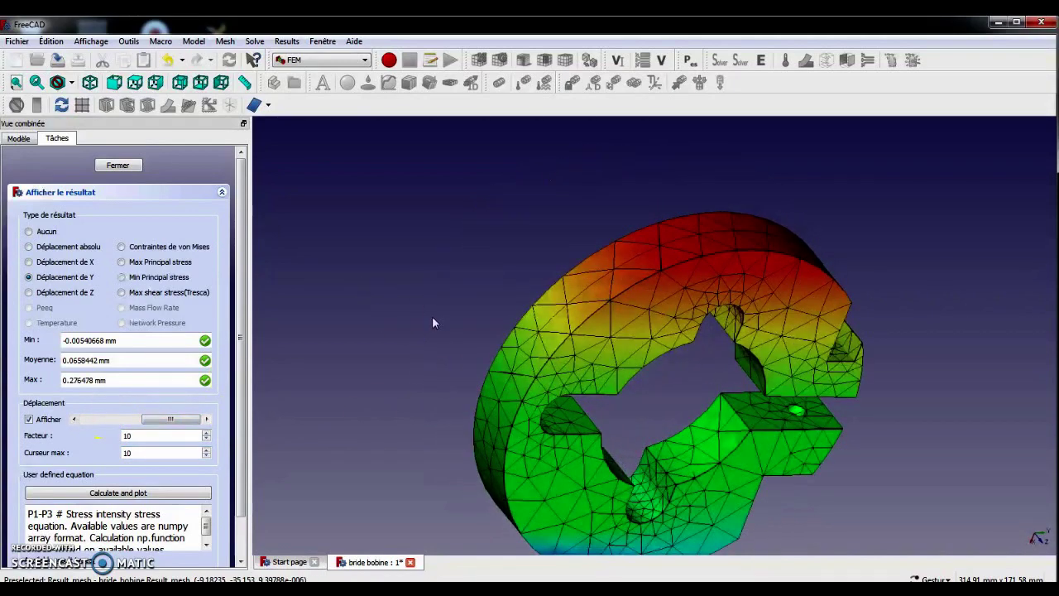
Display the Max Principal stress on the deformed mesh, close the result task and examine the clamp from several sides
click(149, 262)
drag(858, 421, 498, 444)
drag(181, 424, 207, 434)
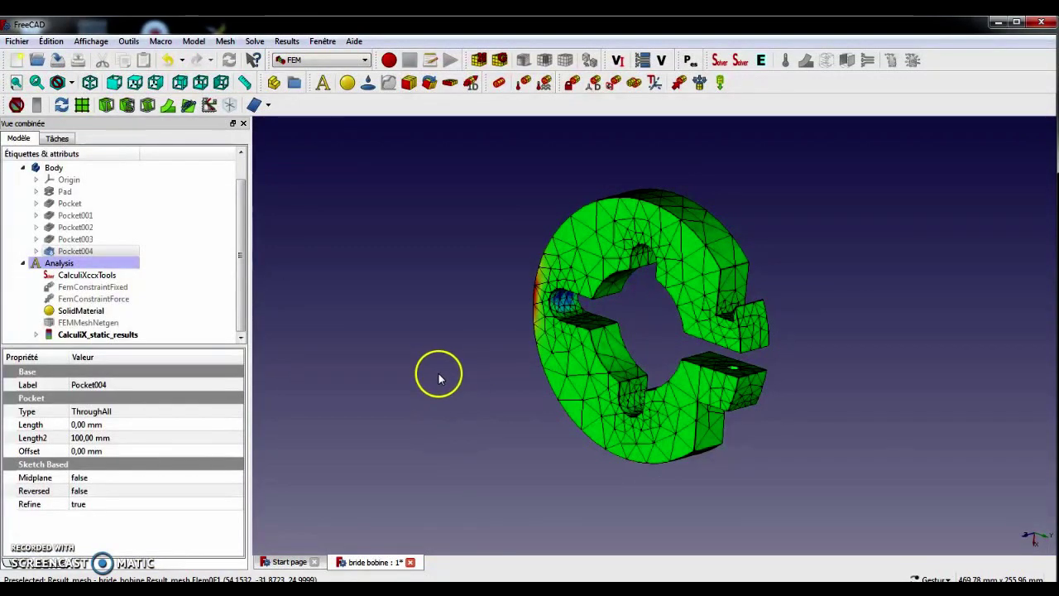
drag(471, 315, 375, 331)
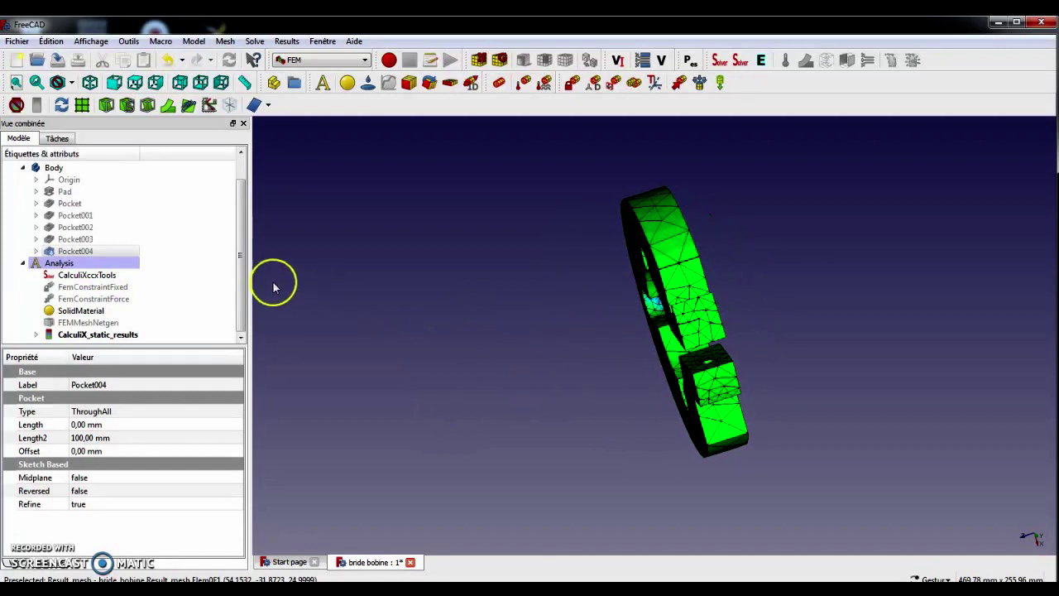
drag(608, 350, 423, 367)
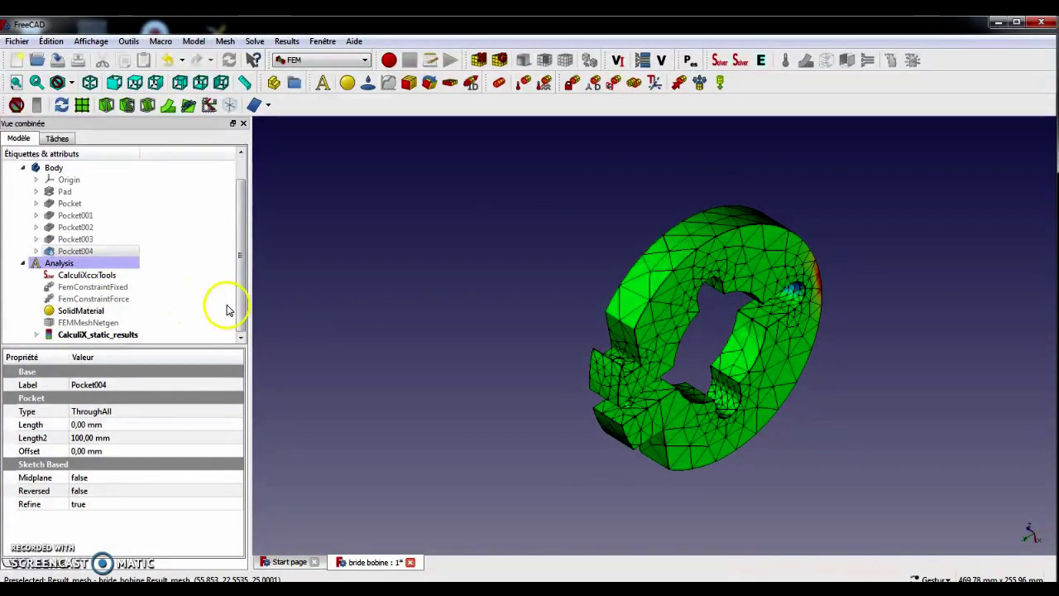
Purge the CalculiX static results from the analysis and show the Pocket004 solid
drag(240, 305, 240, 328)
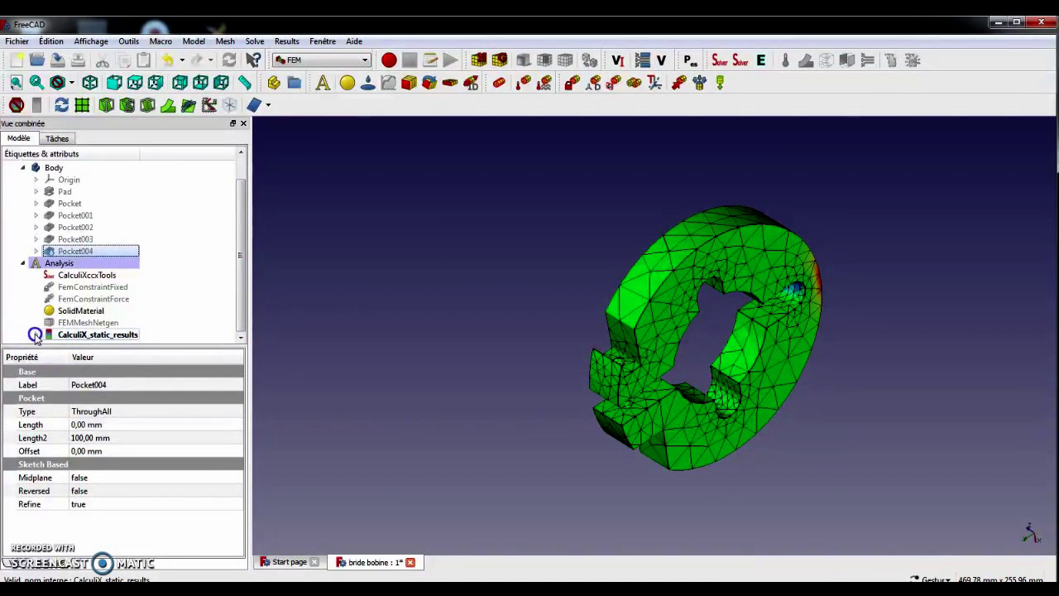
click(77, 338)
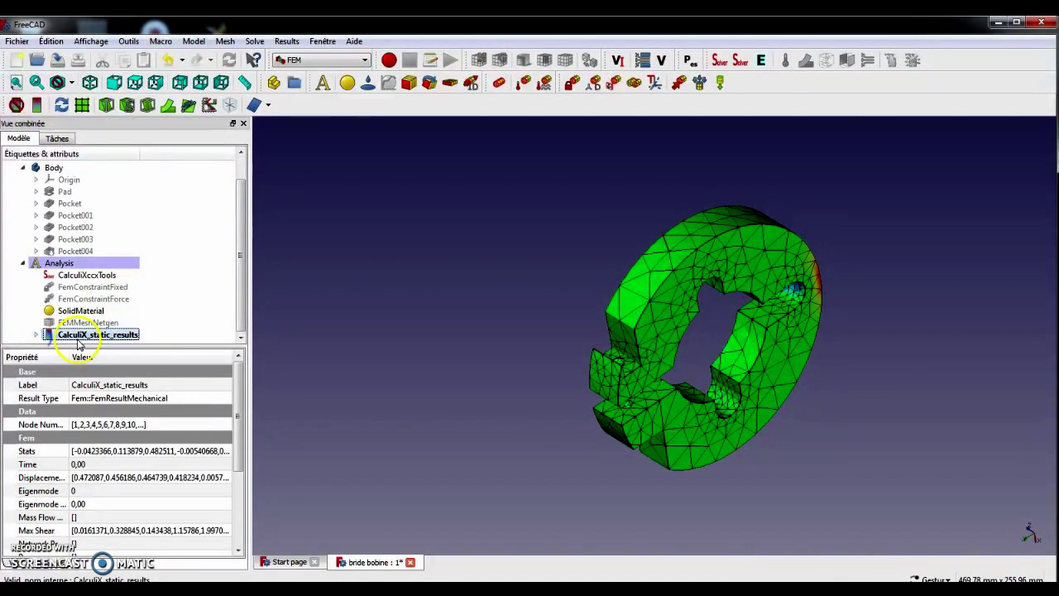
click(17, 105)
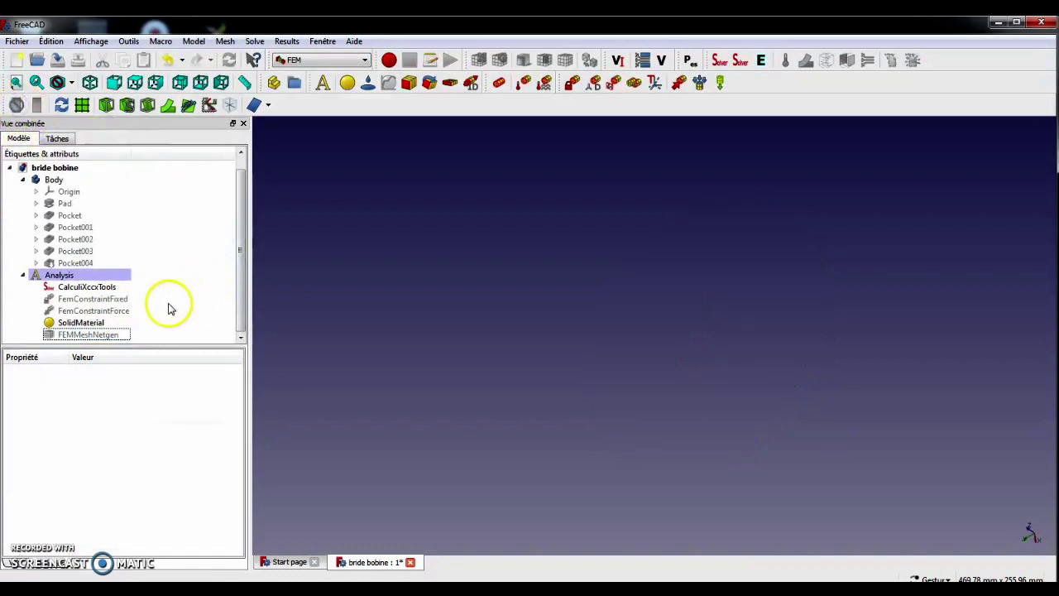
click(68, 264)
key(space)
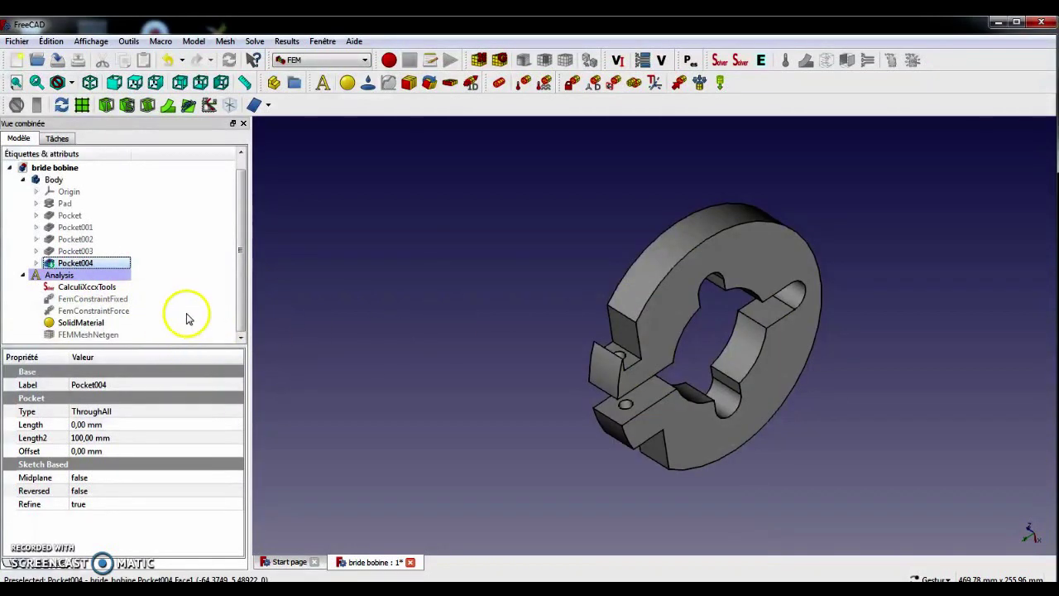
Change the SolidMaterial of the analysis to Steel-X5CrNi18-10
click(93, 322)
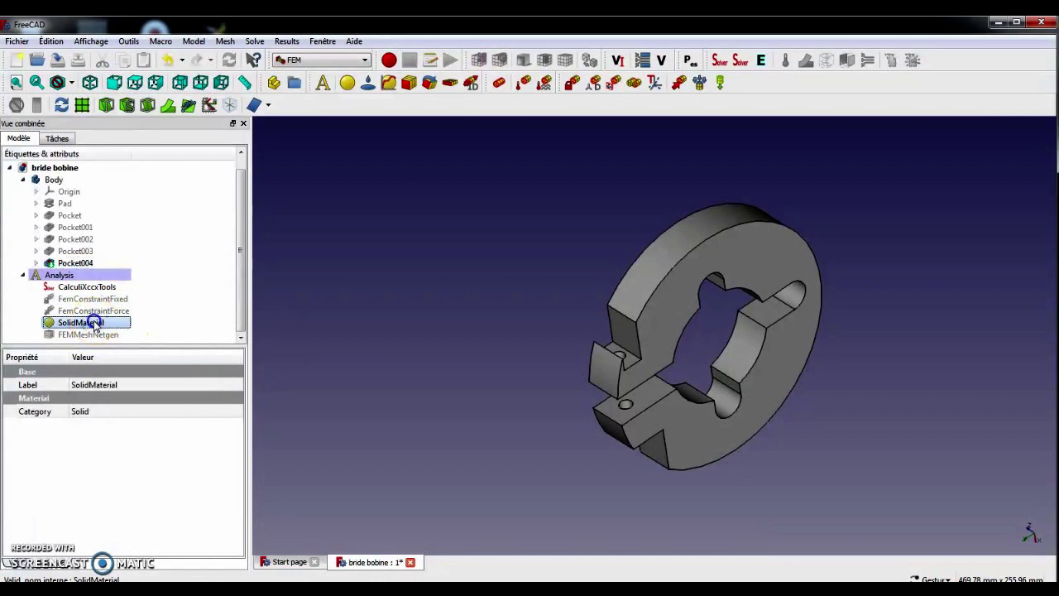
double_click(62, 325)
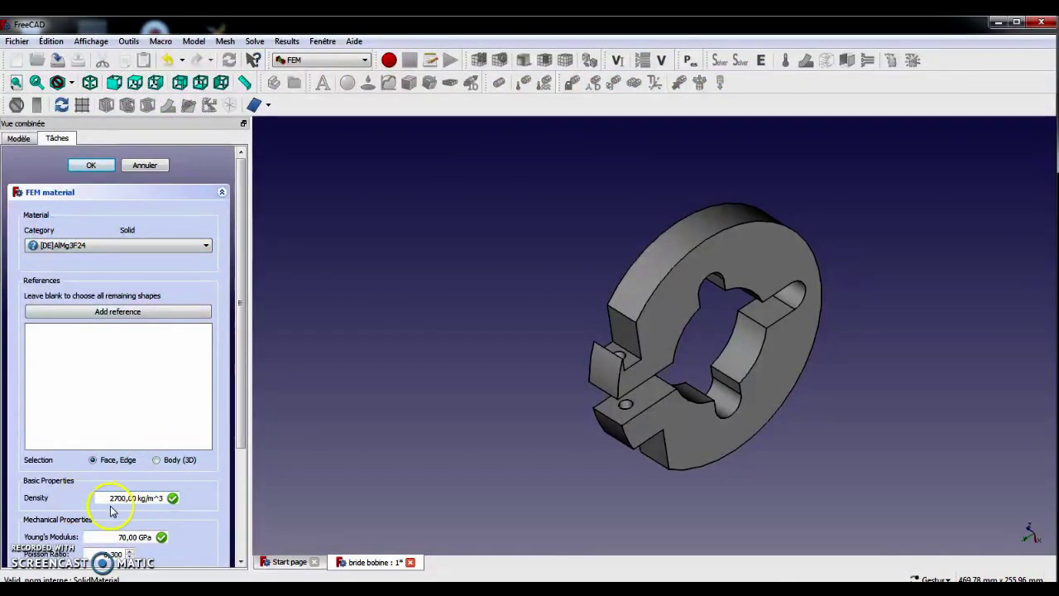
click(207, 247)
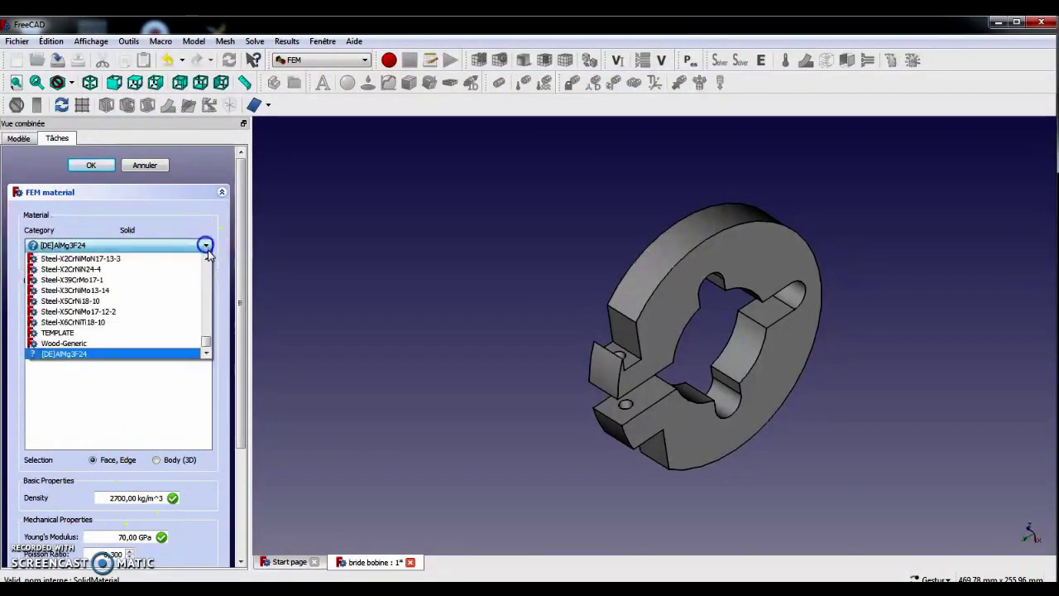
click(107, 302)
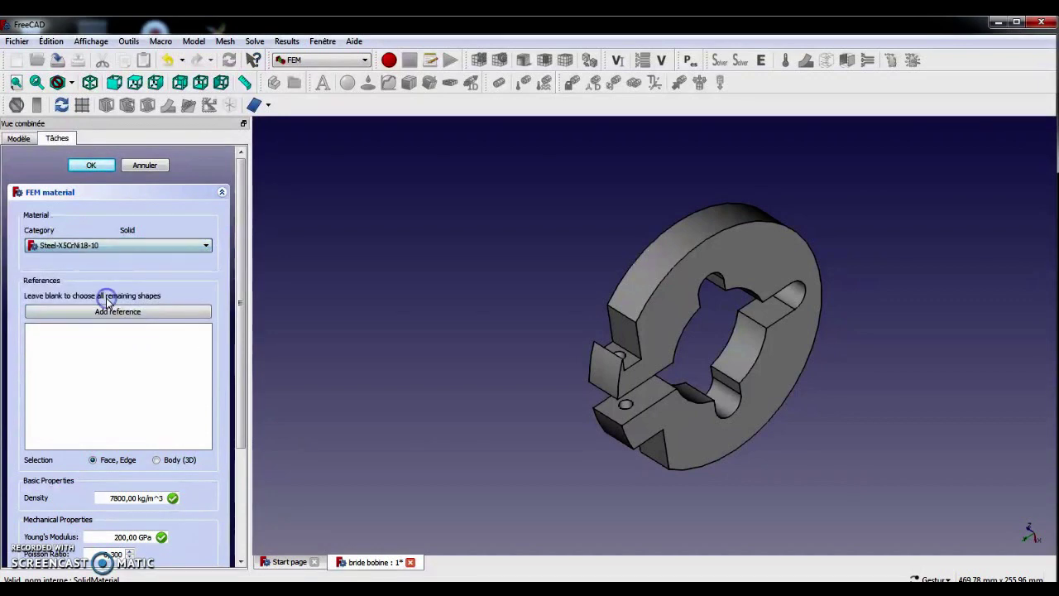
click(89, 165)
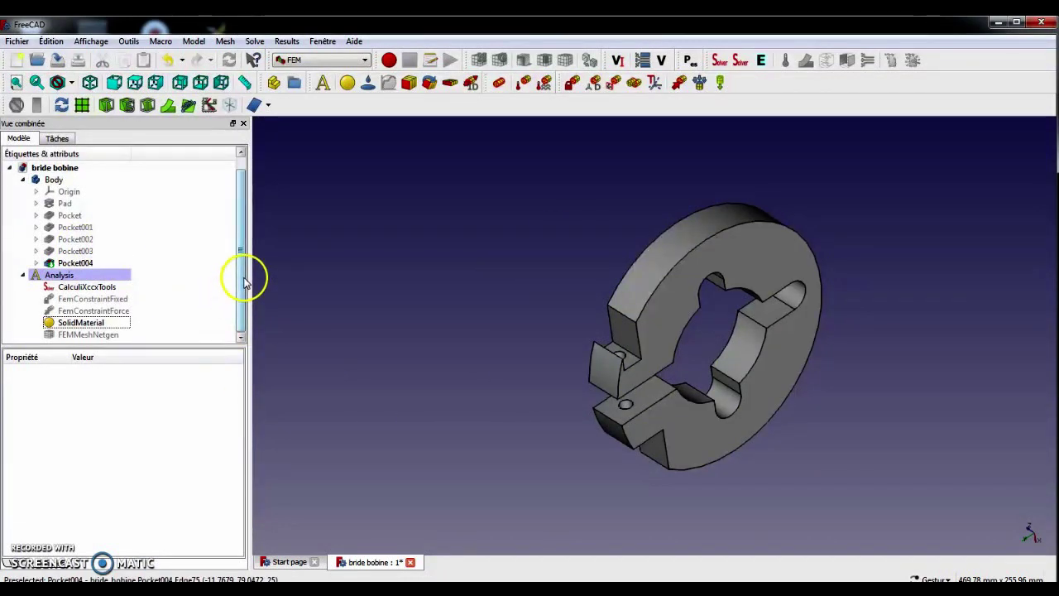
Write the CalculiX input file for the static analysis with the steel material, run the solver and close the analysis task
click(99, 287)
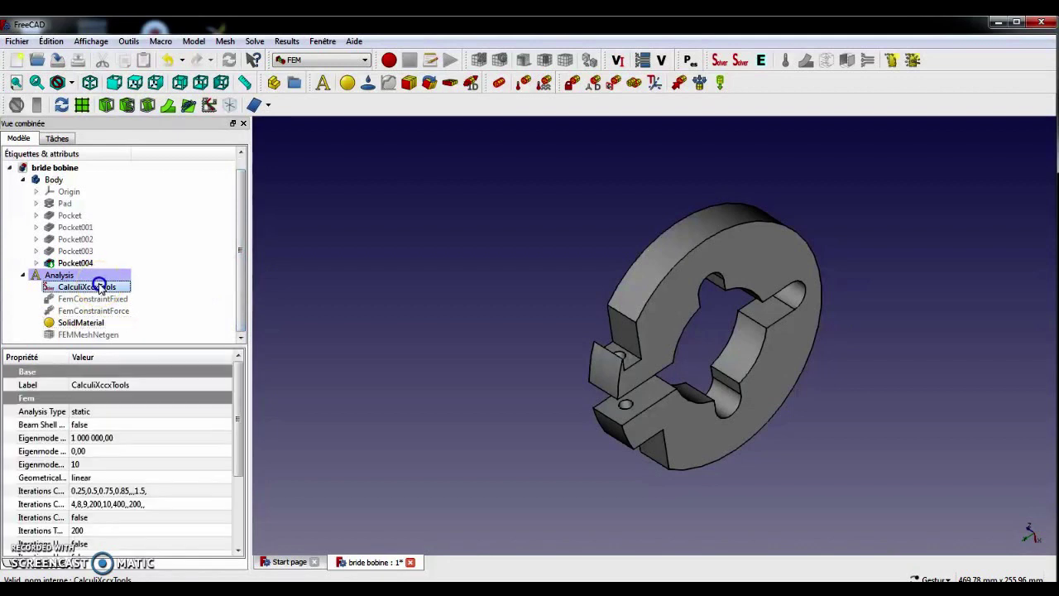
click(891, 59)
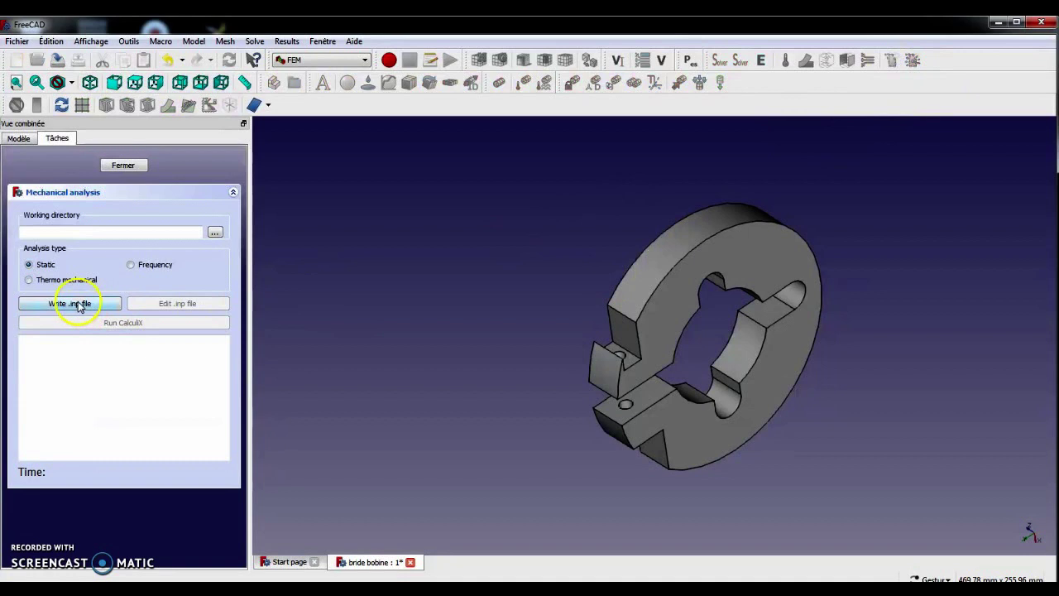
click(85, 306)
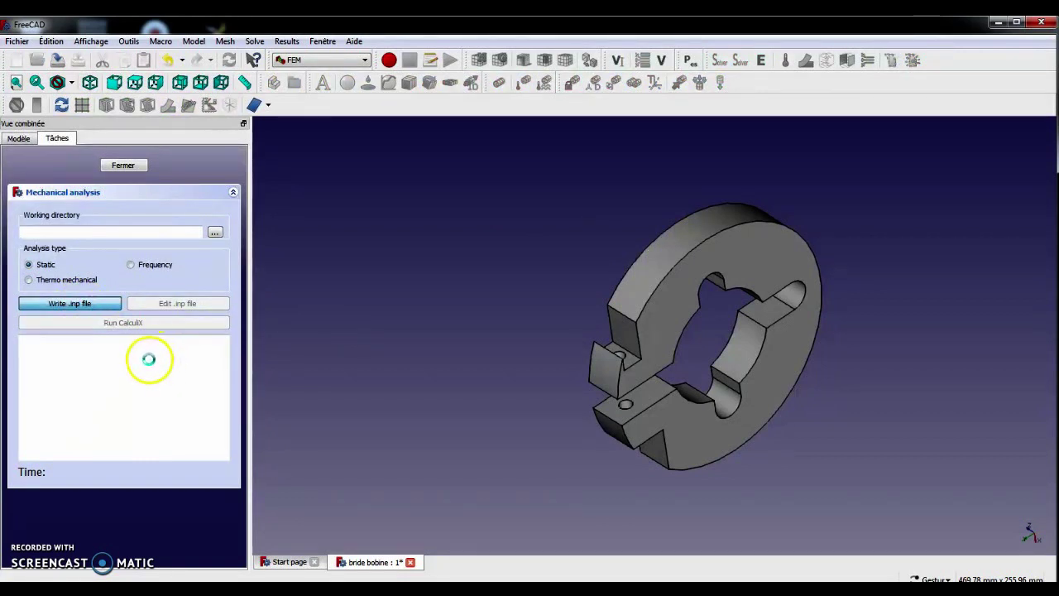
click(140, 327)
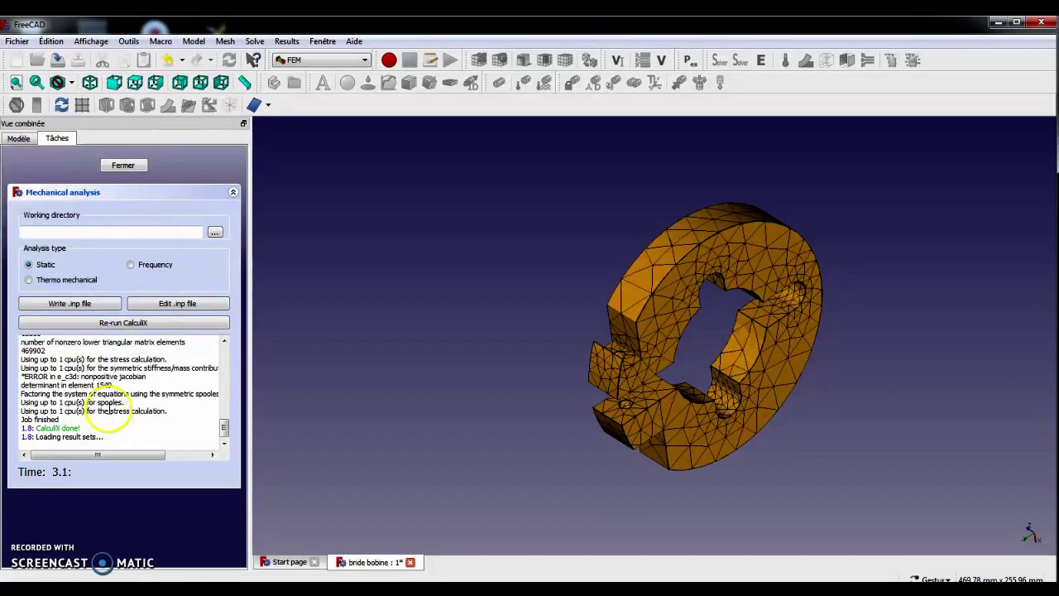
click(124, 166)
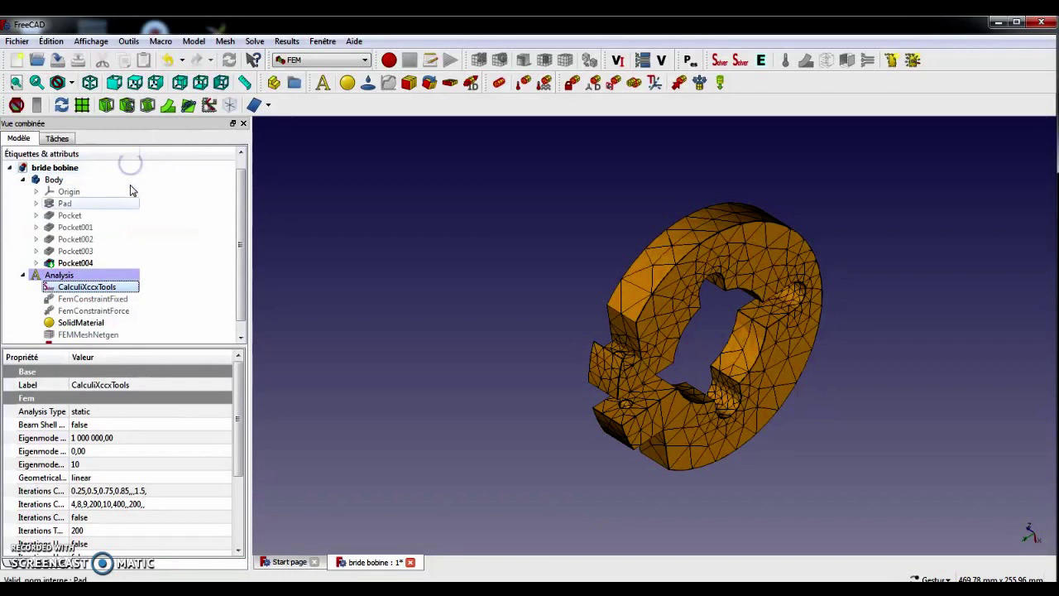
Open the CalculiX_static_results and view the Max Principal stress on the clamp
scroll(238, 290, down, 1)
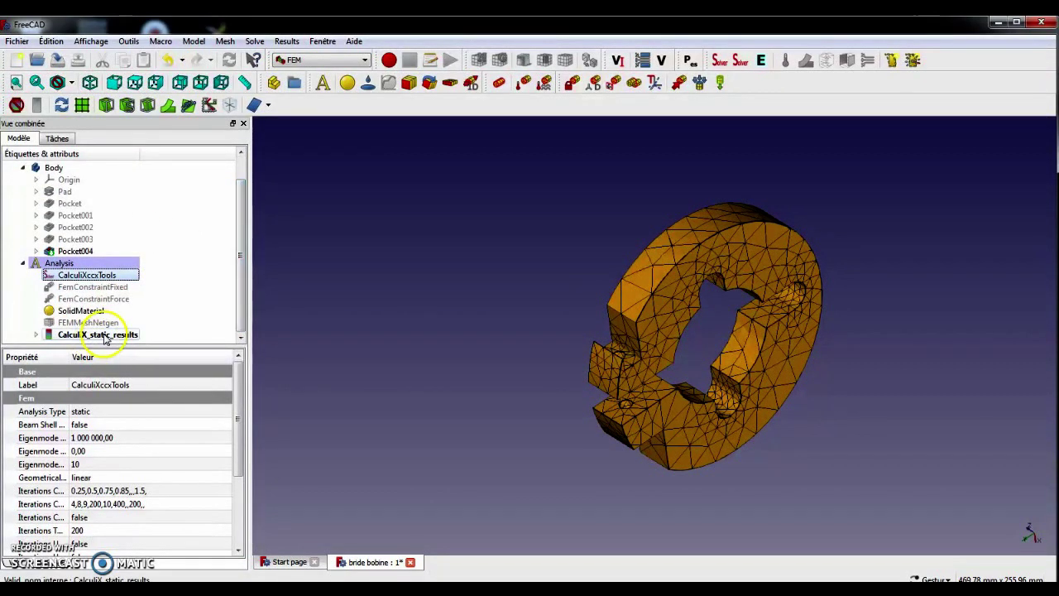
click(36, 105)
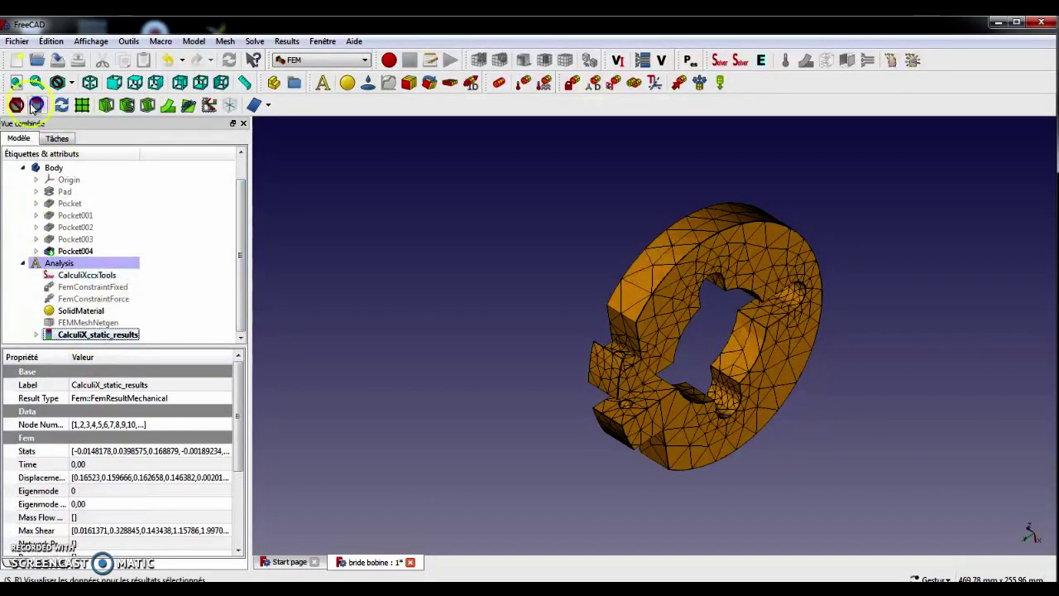
mouse_move(413, 326)
mouse_down()
mouse_move(428, 338)
mouse_move(390, 317)
mouse_move(405, 319)
mouse_up()
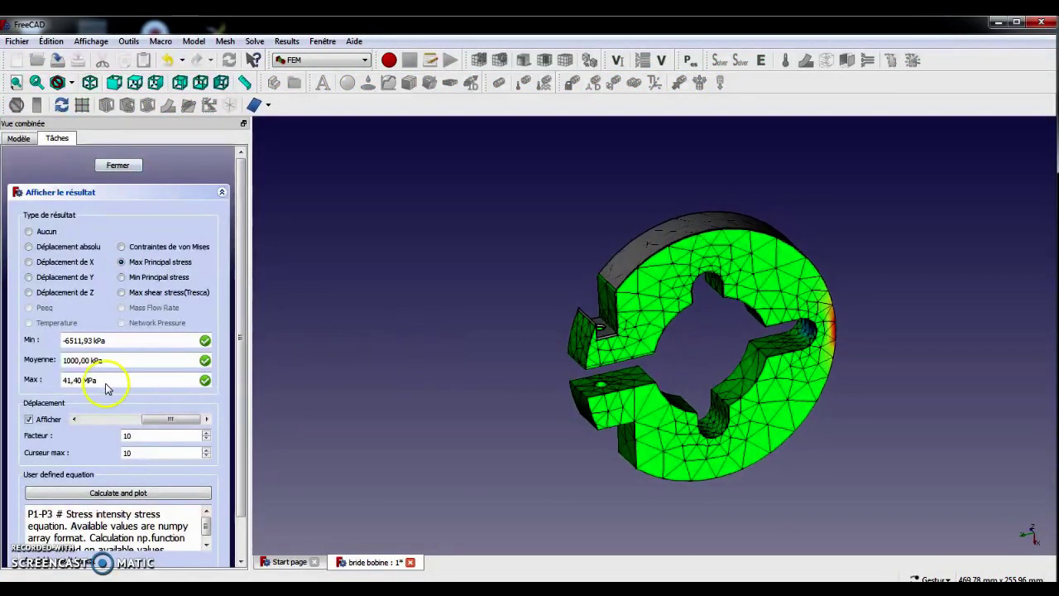
Set the displacement slider maximum to 100 and display the deformed mesh at factor 100
drag(171, 422, 229, 428)
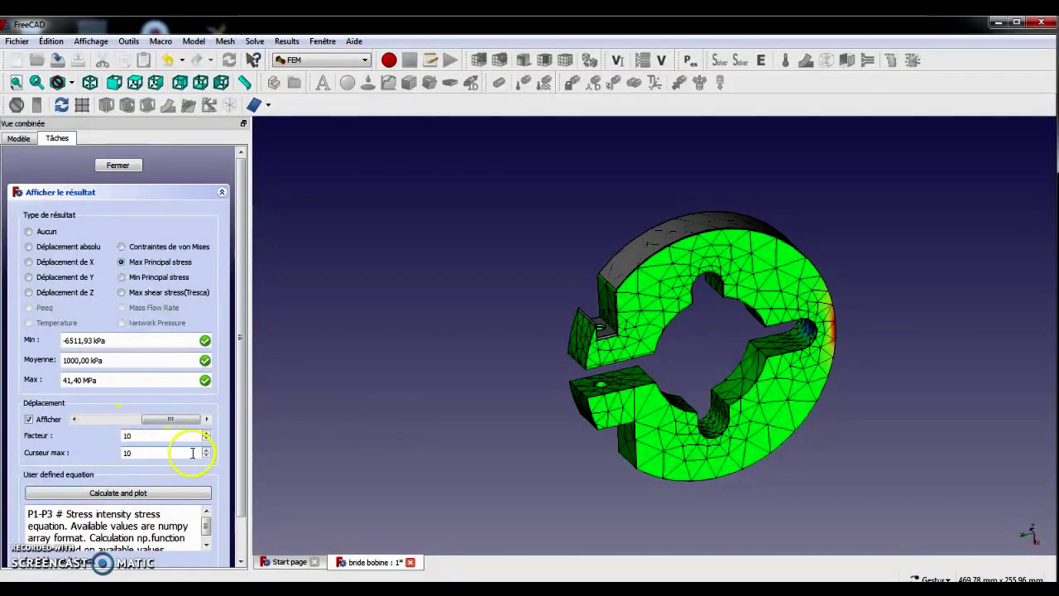
text(10)
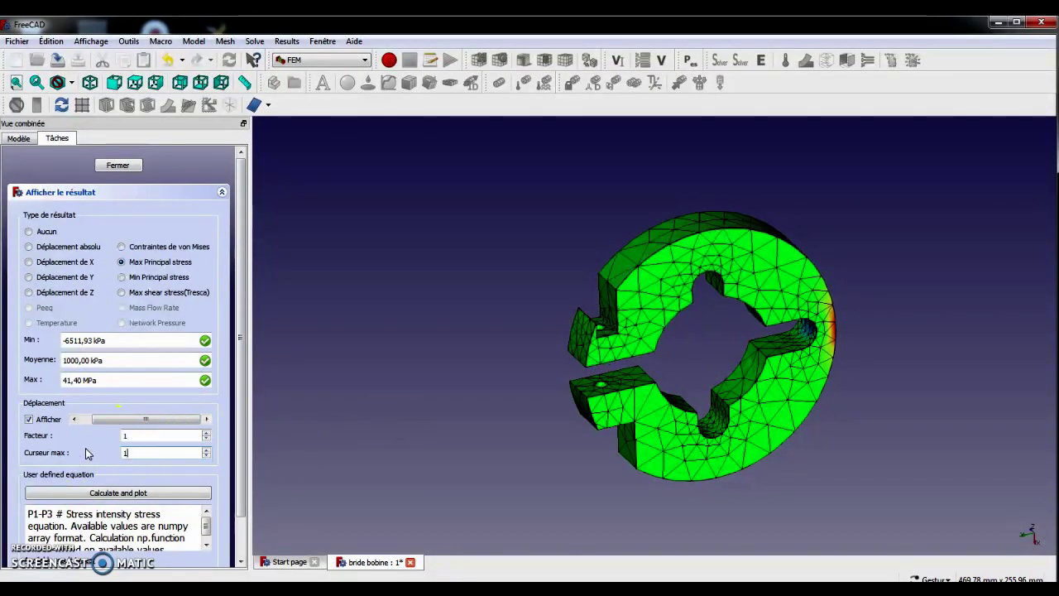
click(54, 445)
drag(91, 424, 208, 421)
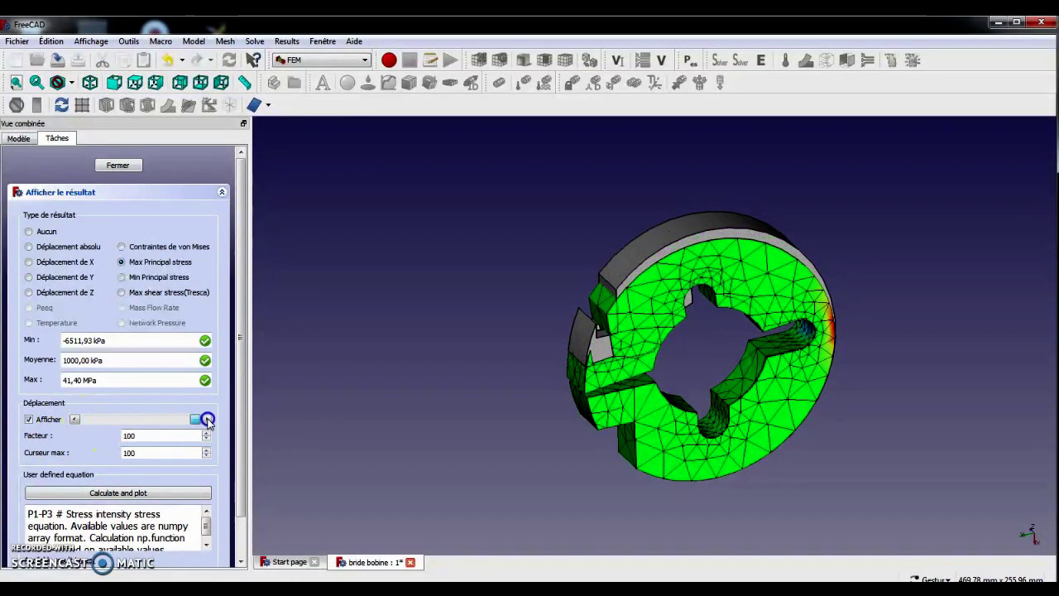
Examine the clamp's slot opening up close while varying the displacement factor from 100 down to 0
scroll(616, 378, up, 4)
drag(615, 378, 637, 394)
mouse_move(191, 419)
mouse_down()
mouse_move(76, 419)
mouse_move(195, 420)
mouse_up()
drag(556, 372, 612, 374)
drag(190, 421, 76, 421)
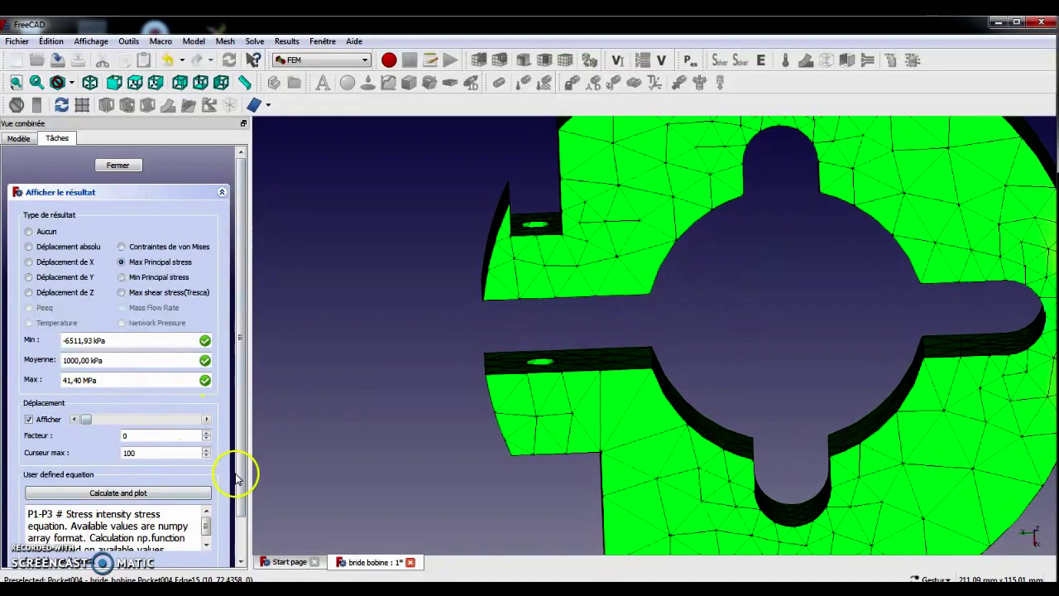
Examine the whole clamp face with the displacement factor at 0 and close the result task
scroll(591, 399, down, 2)
drag(780, 365, 714, 423)
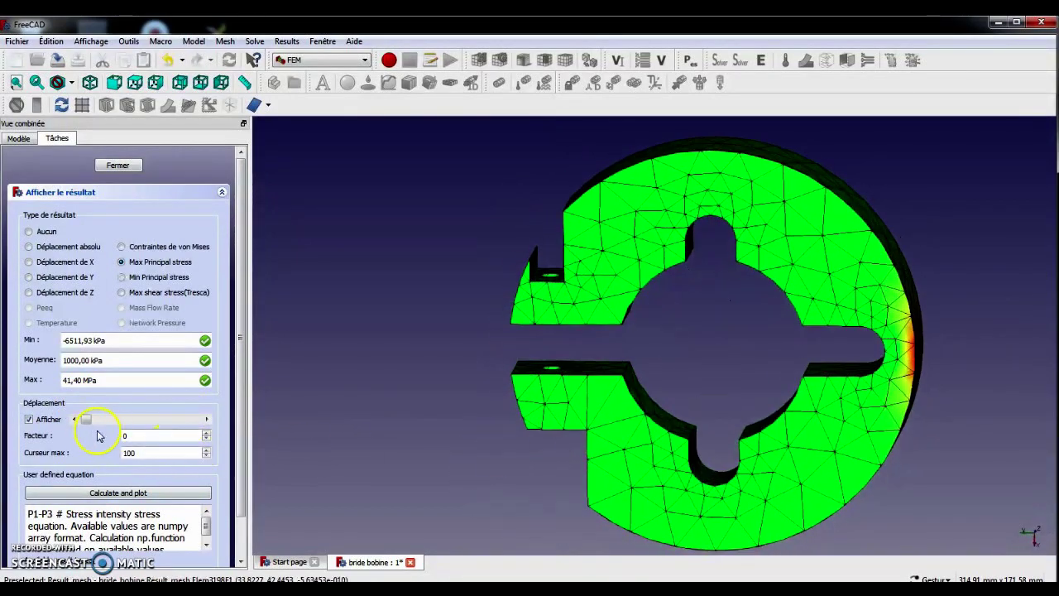
drag(173, 422, 74, 420)
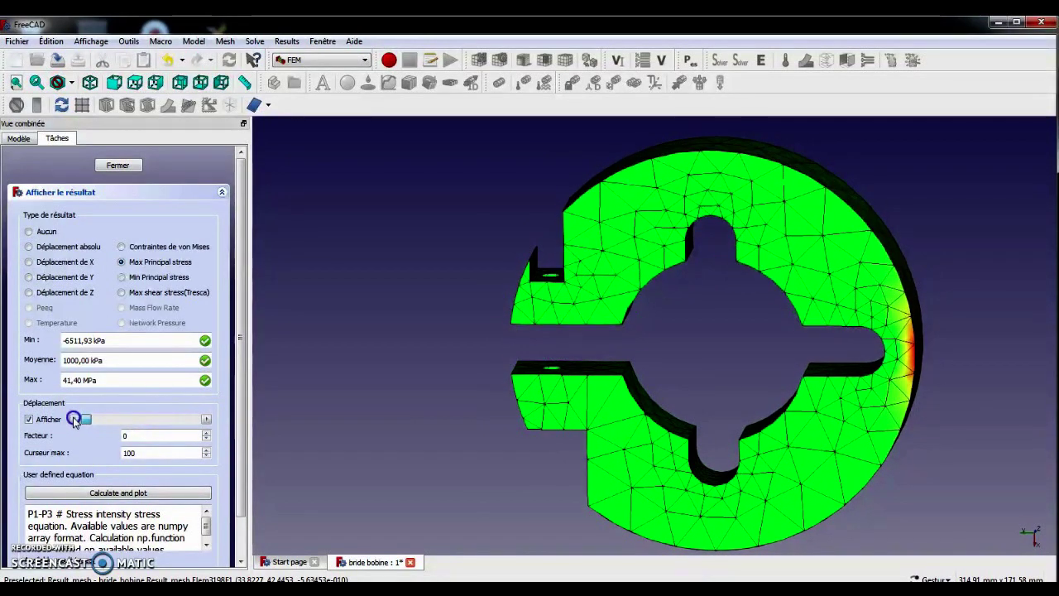
click(119, 165)
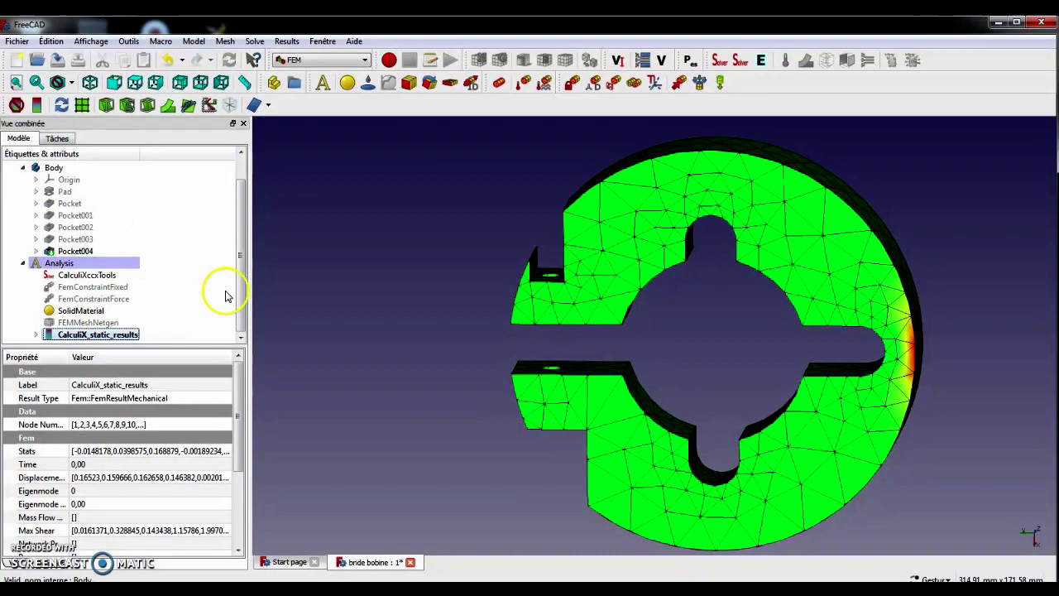
Show the FemConstraintForce and FemConstraintFixed symbols on the clamp
drag(393, 358, 611, 401)
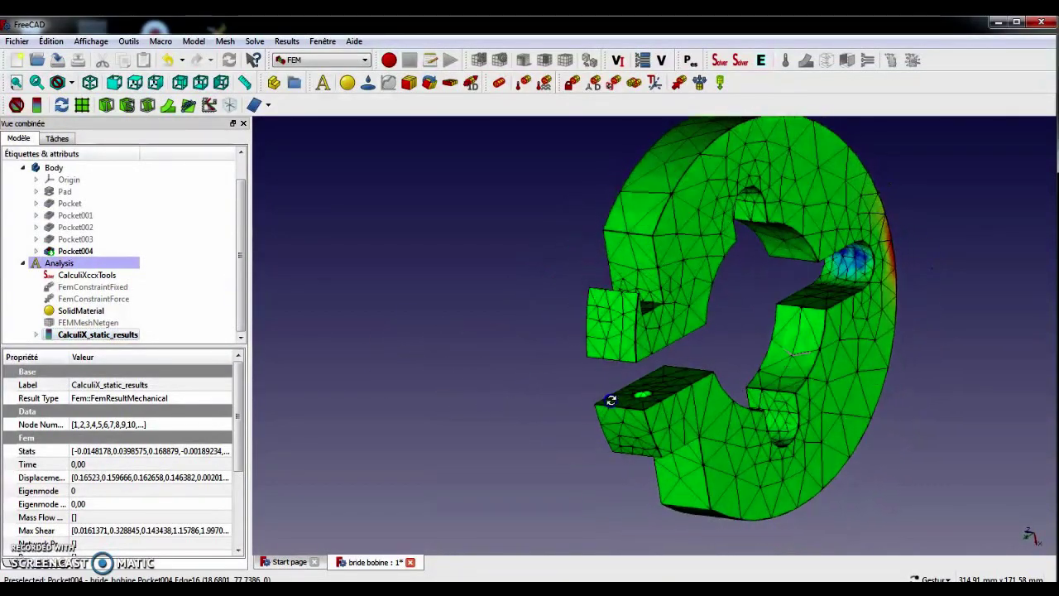
click(99, 299)
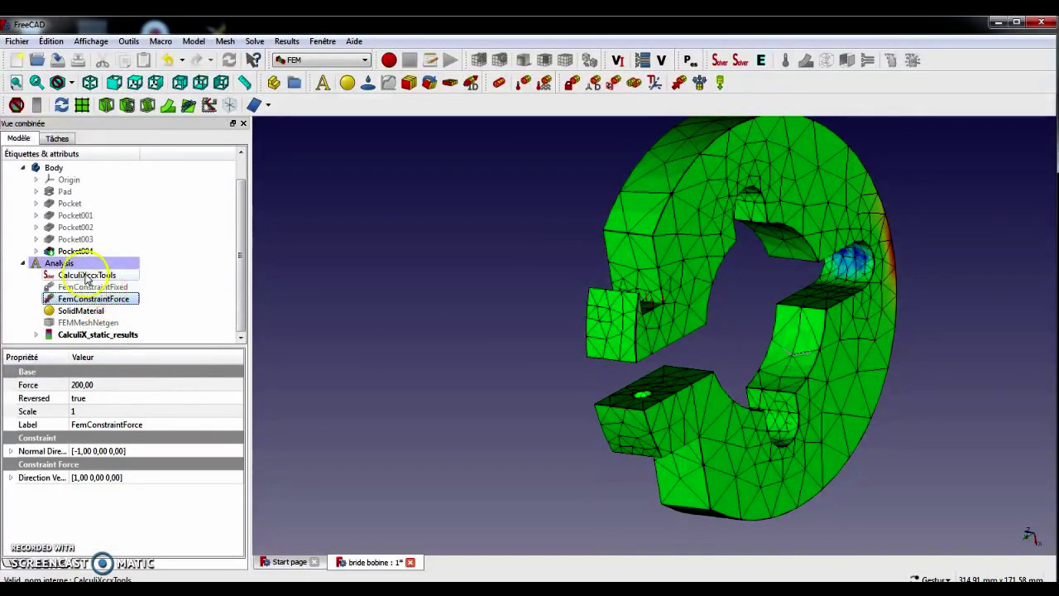
click(92, 286)
drag(461, 356, 464, 389)
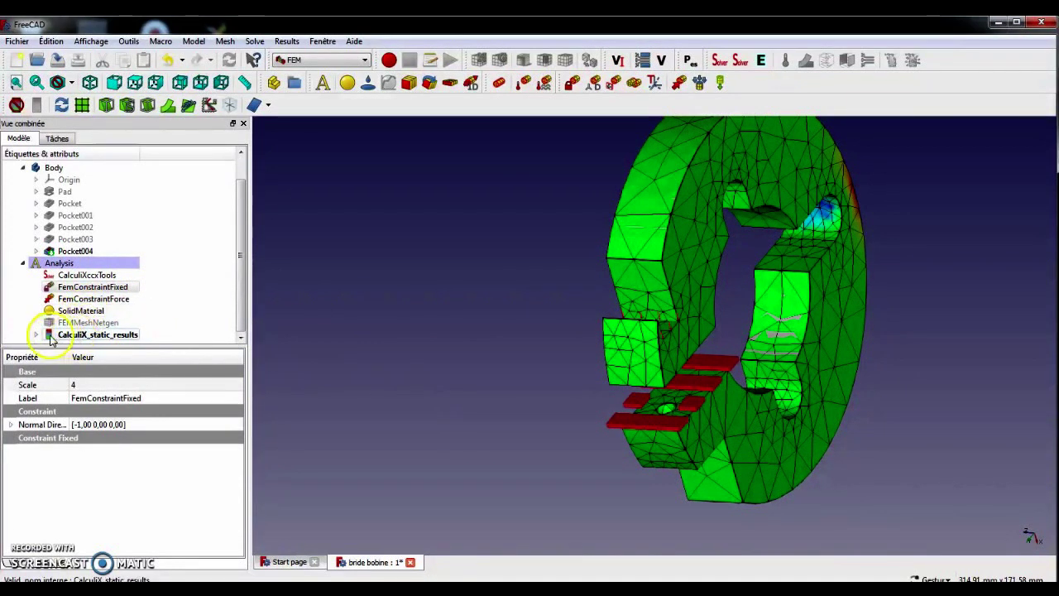
Purge the CalculiX results from the analysis and turn the clamp to expose its inner bore faces
click(15, 105)
drag(395, 312, 438, 281)
drag(518, 332, 737, 408)
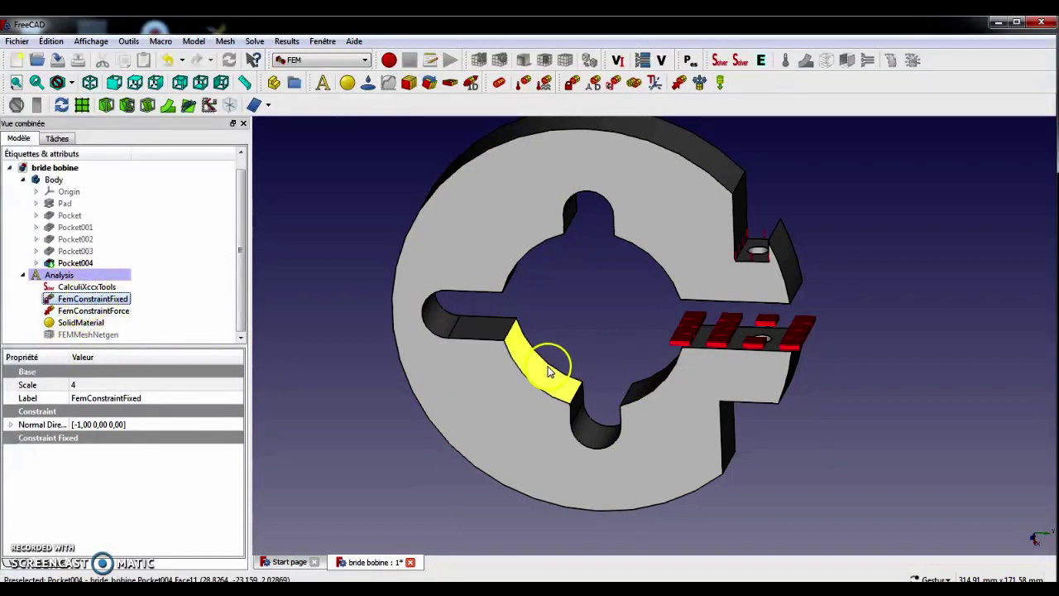
Add a fixed constraint on the curved bore face between the two rounded notches opposite the clamp opening
click(545, 374)
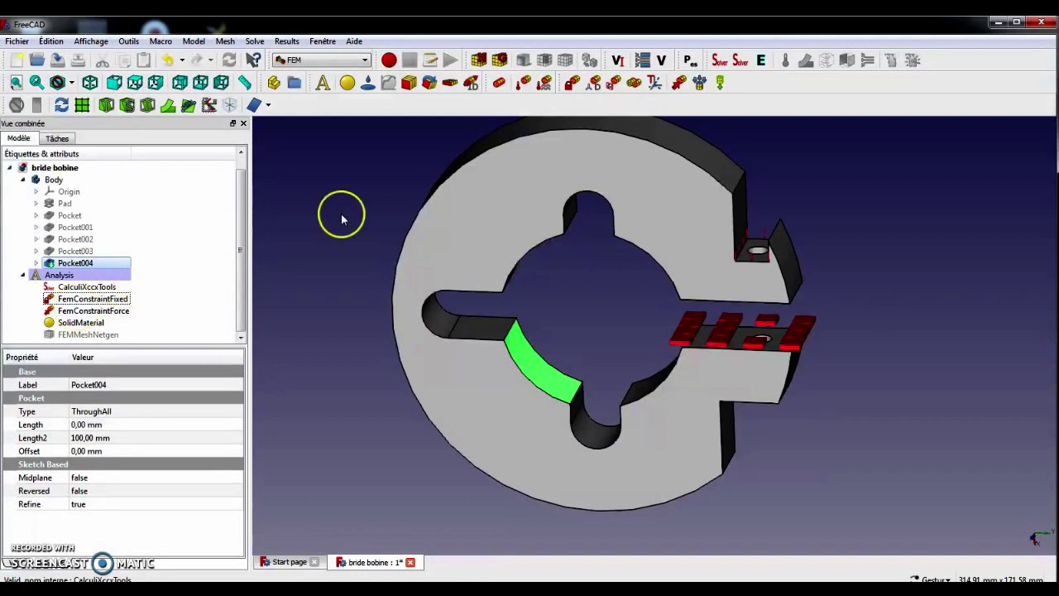
click(572, 84)
click(82, 232)
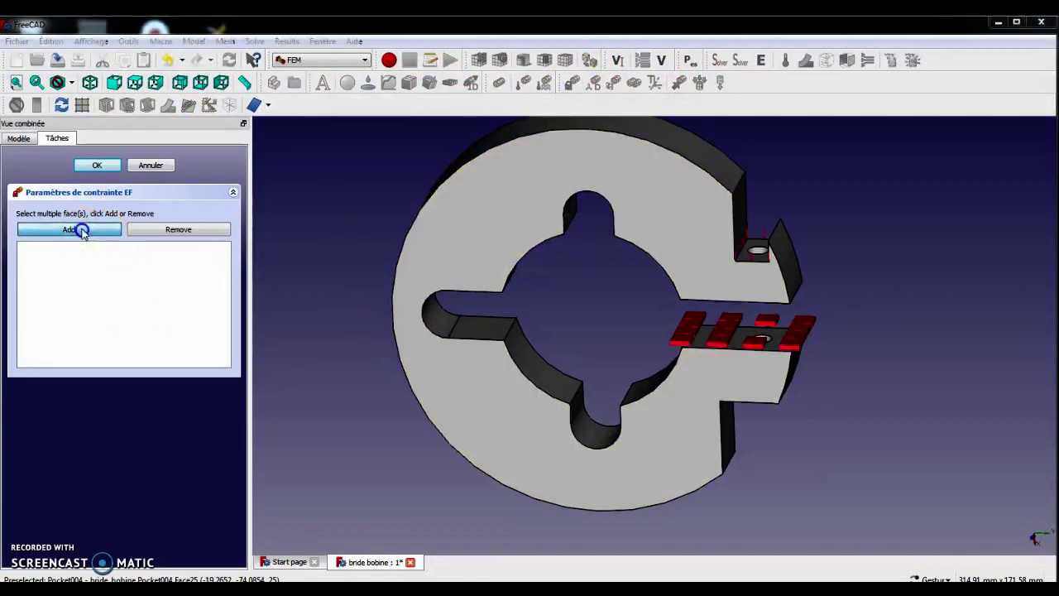
click(556, 328)
click(546, 376)
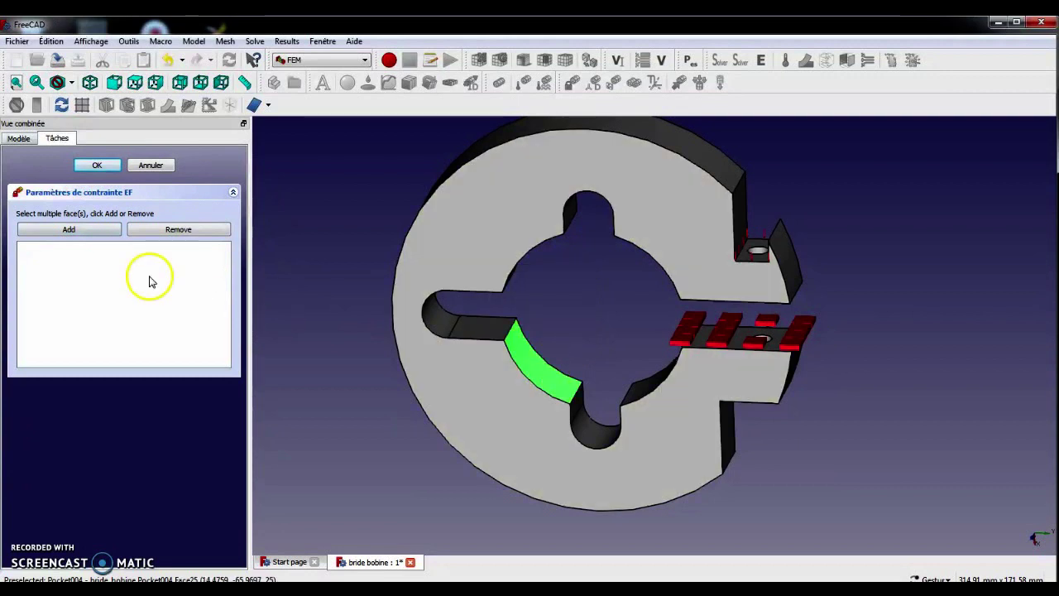
click(70, 230)
mouse_move(389, 376)
mouse_down()
mouse_move(406, 397)
mouse_move(380, 369)
mouse_up()
click(96, 165)
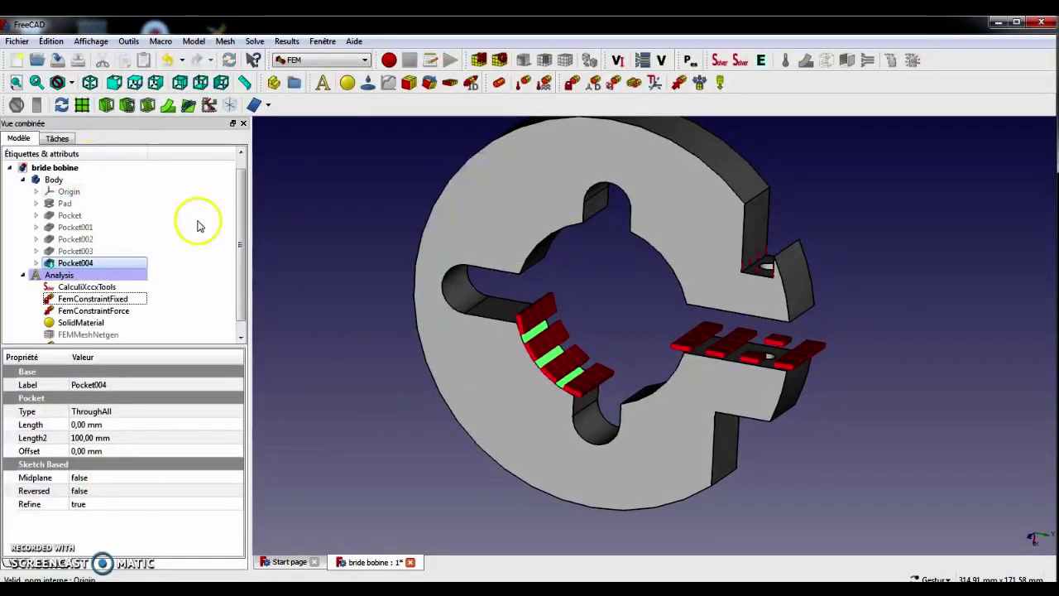
Add a force constraint of 300 on the clamp's large flat face (Face25) with its direction reversed
drag(645, 421, 686, 245)
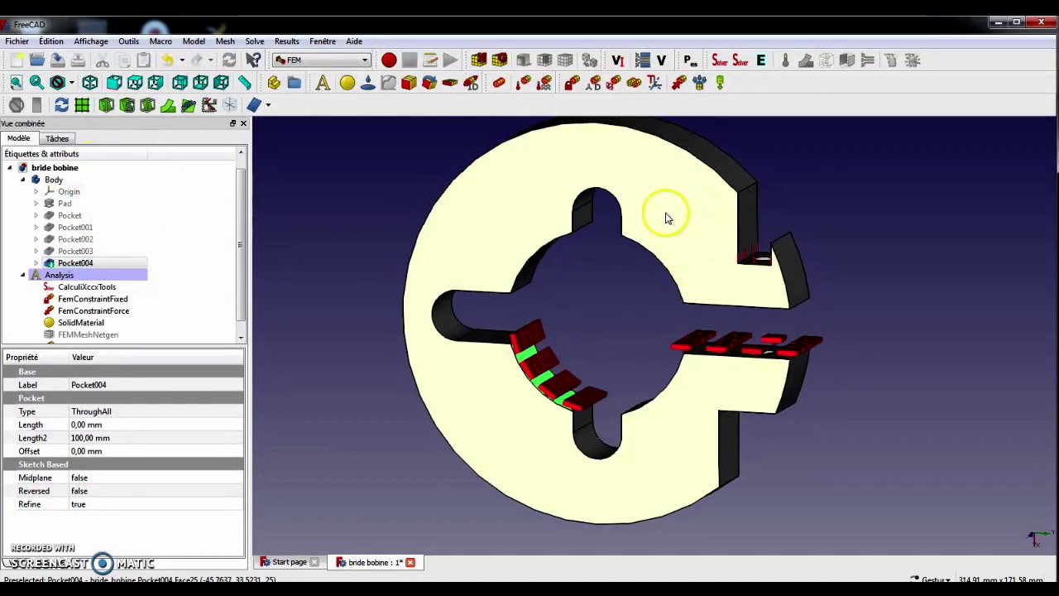
click(678, 83)
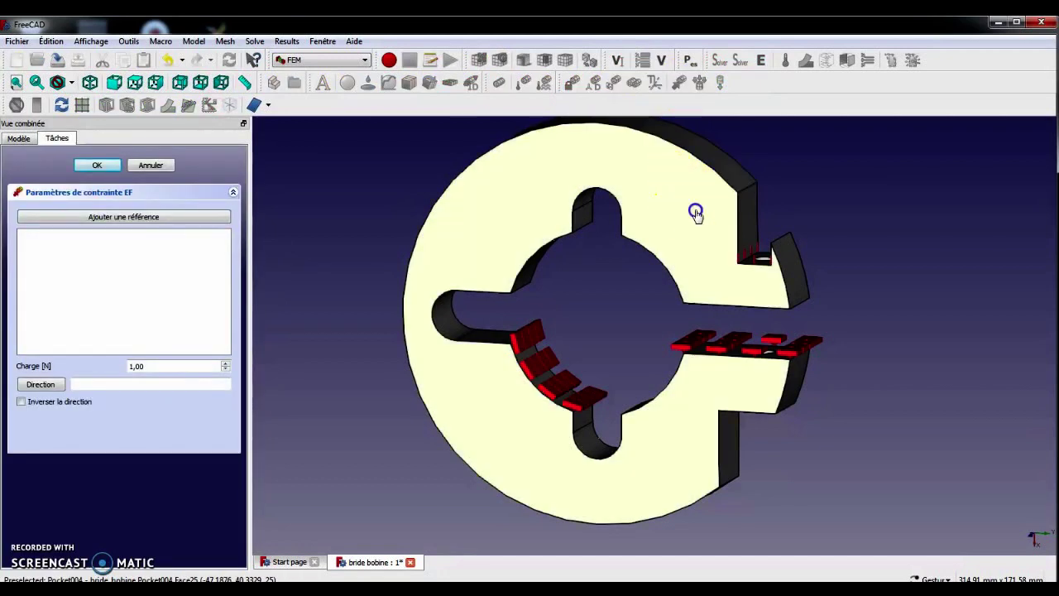
click(695, 213)
drag(168, 371, 111, 371)
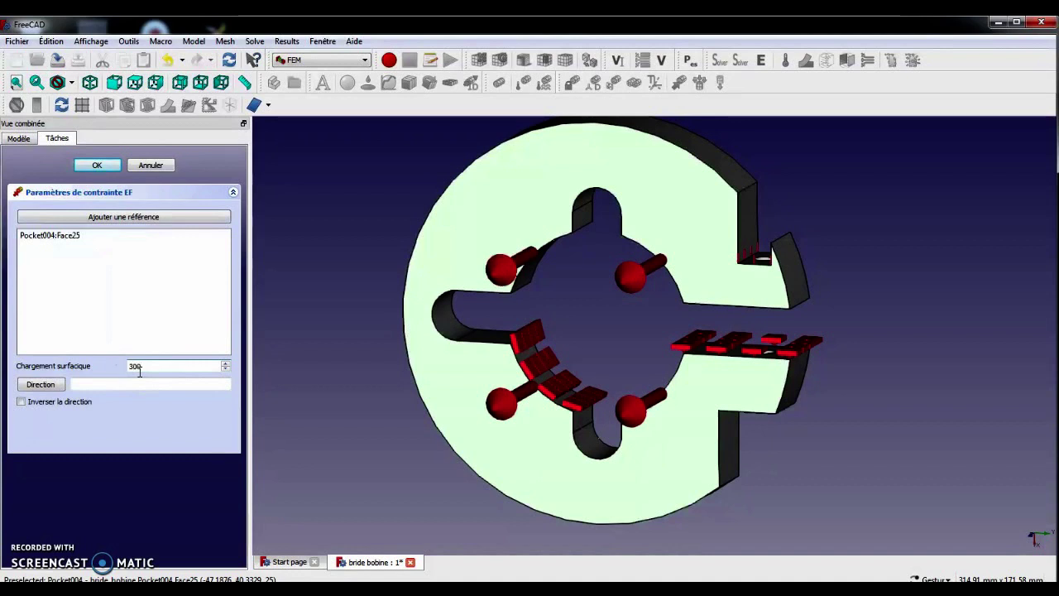
click(27, 402)
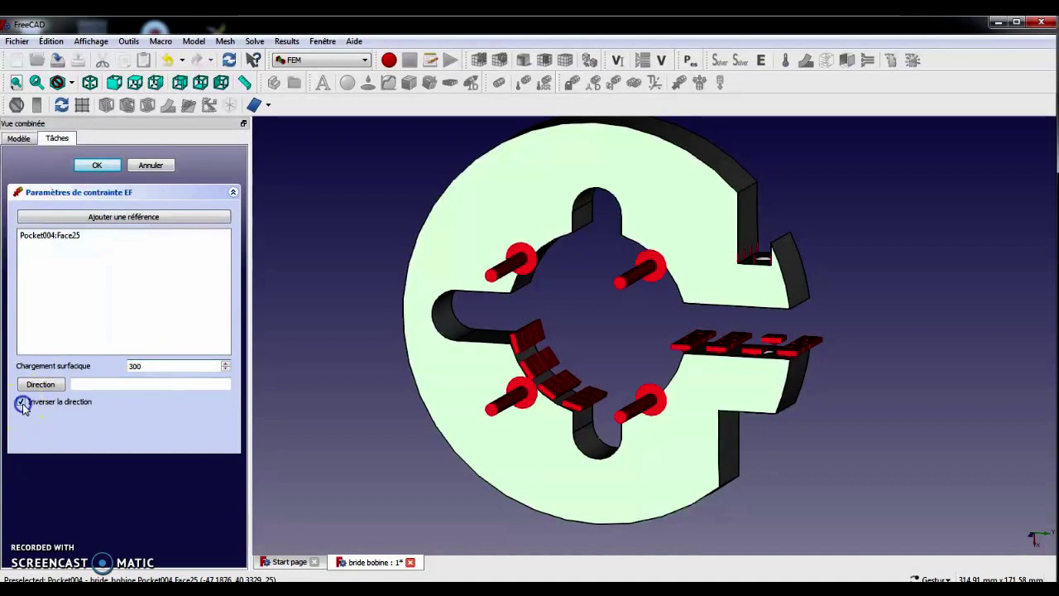
click(95, 166)
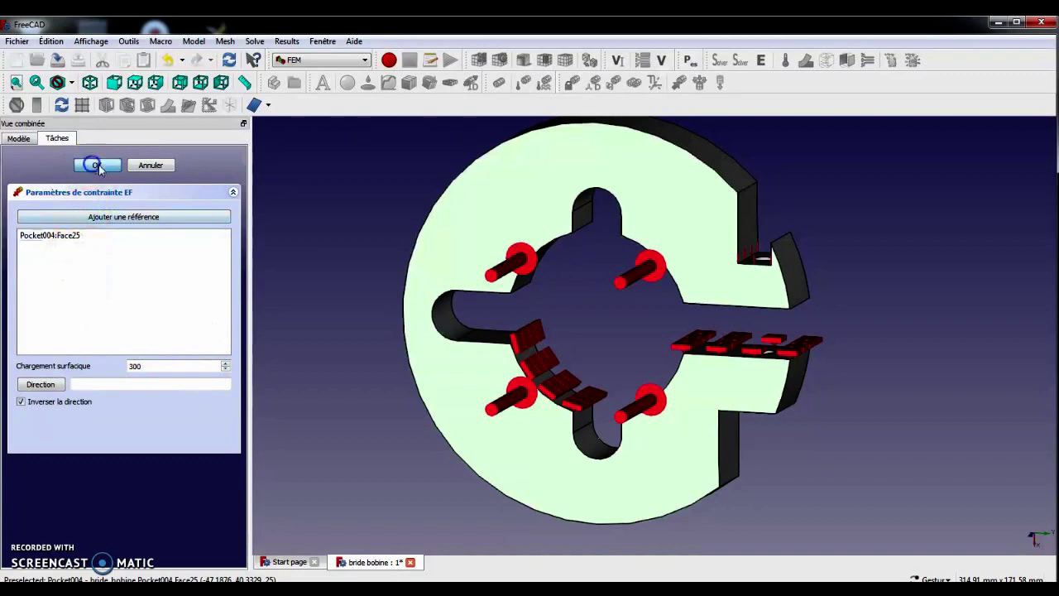
Write the input file with the added constraints, rerun the static CalculiX analysis and close the analysis task
drag(739, 398, 627, 380)
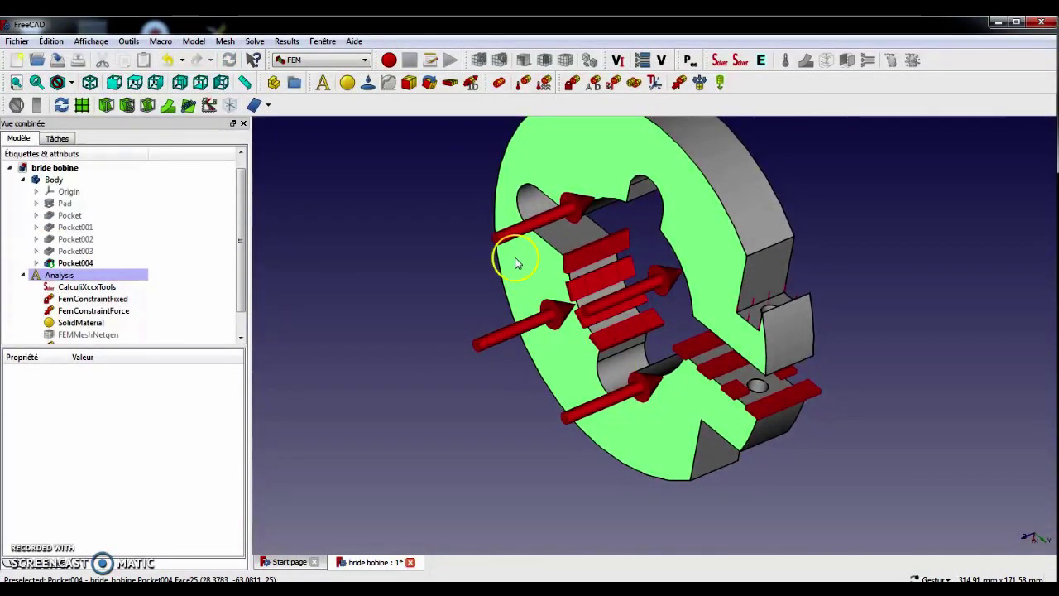
scroll(238, 281, down, 1)
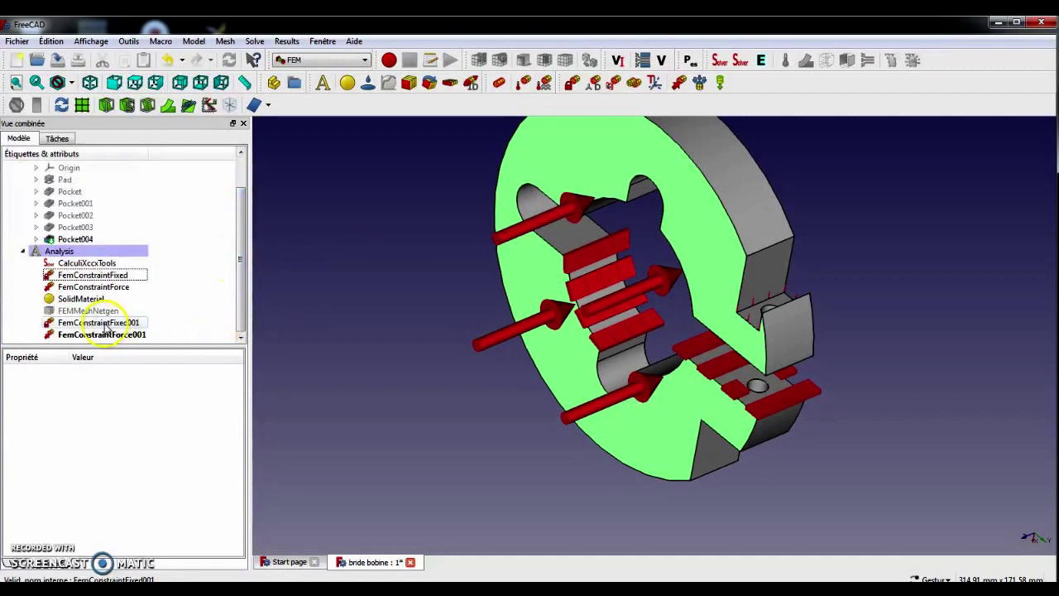
click(86, 263)
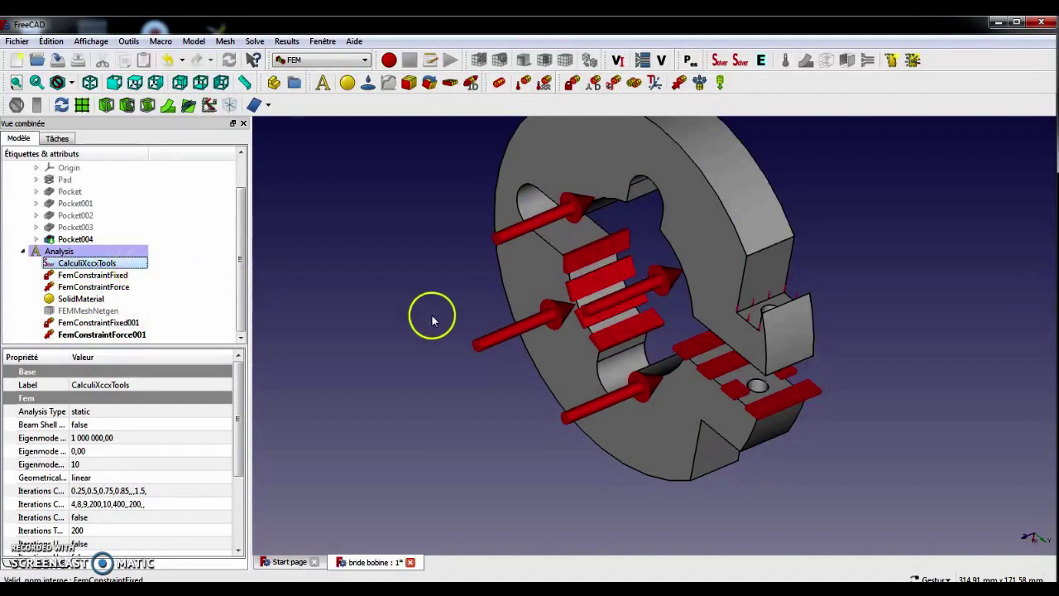
click(892, 61)
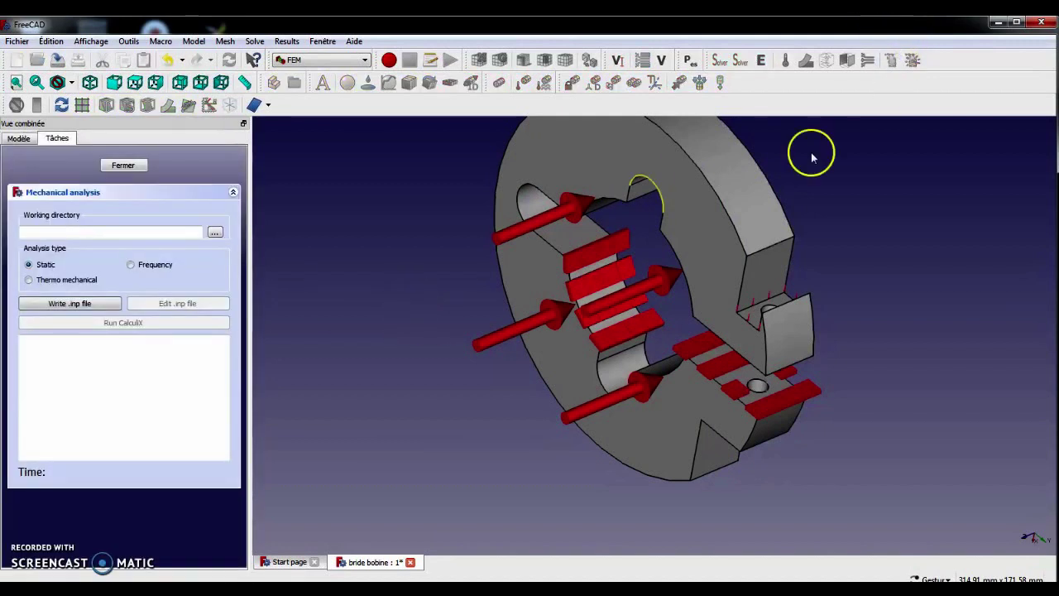
click(51, 303)
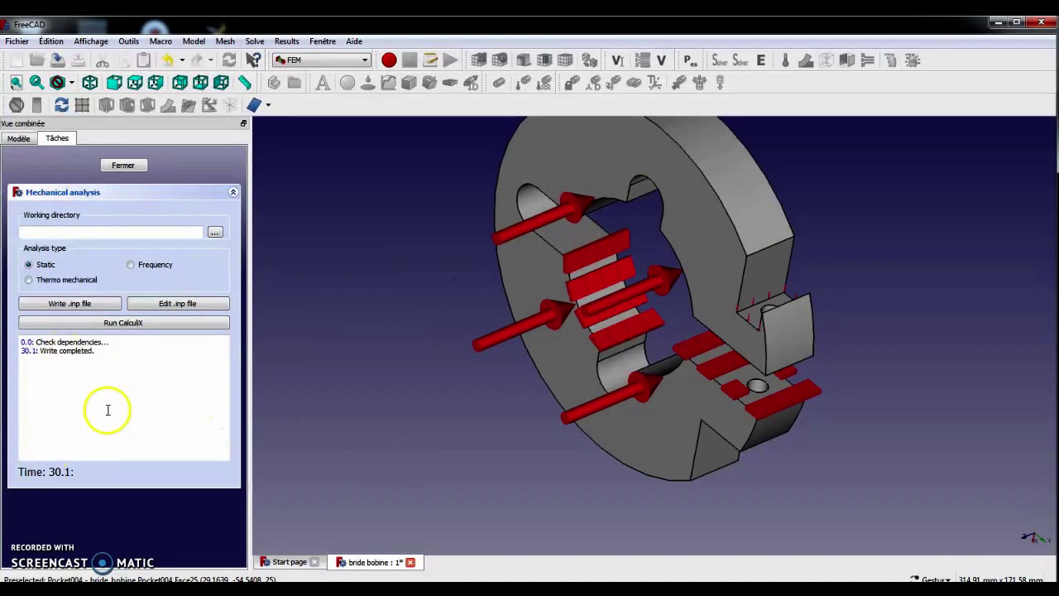
click(133, 323)
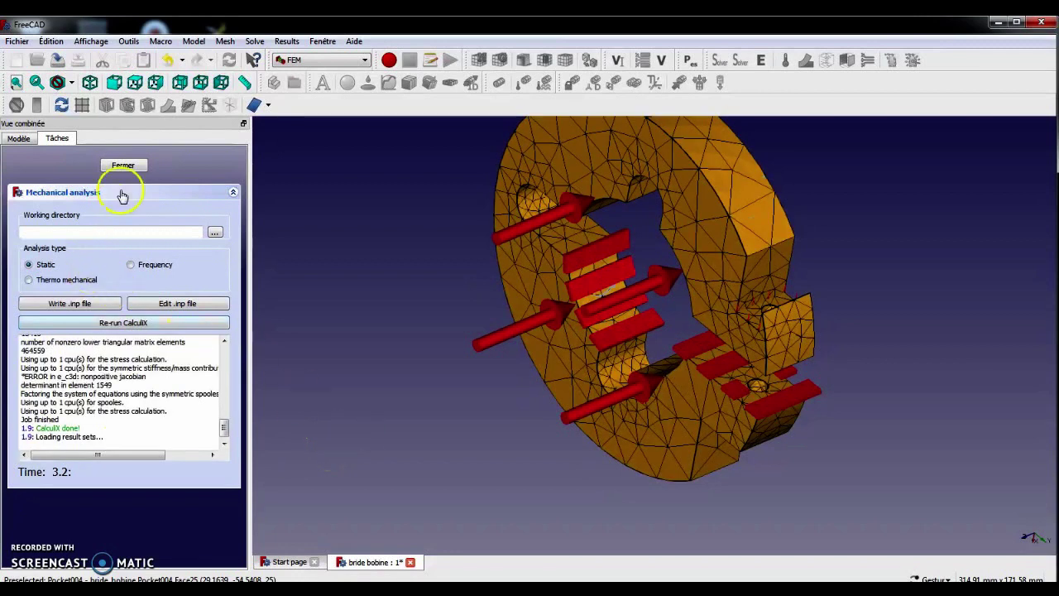
click(128, 165)
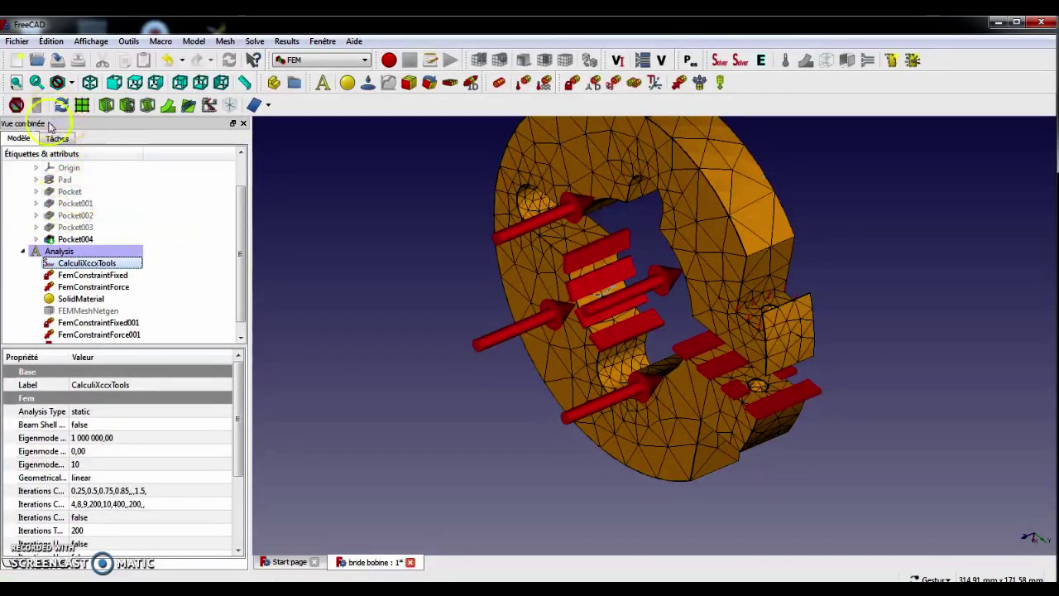
Display the new static analysis results on the clamp and hide the two fixed constraints and two force constraints
scroll(240, 298, down, 1)
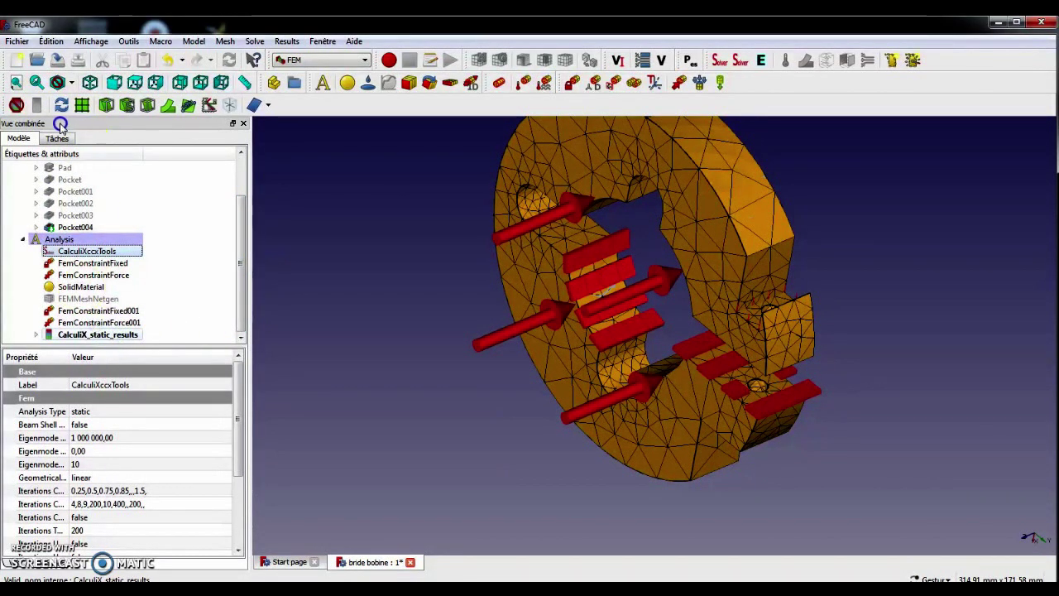
click(36, 105)
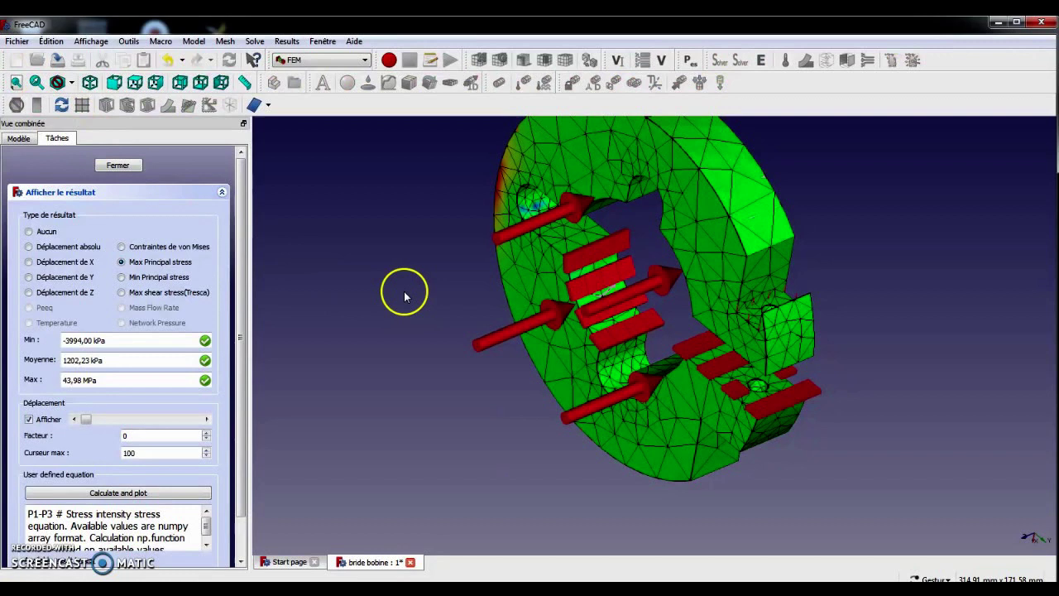
click(10, 140)
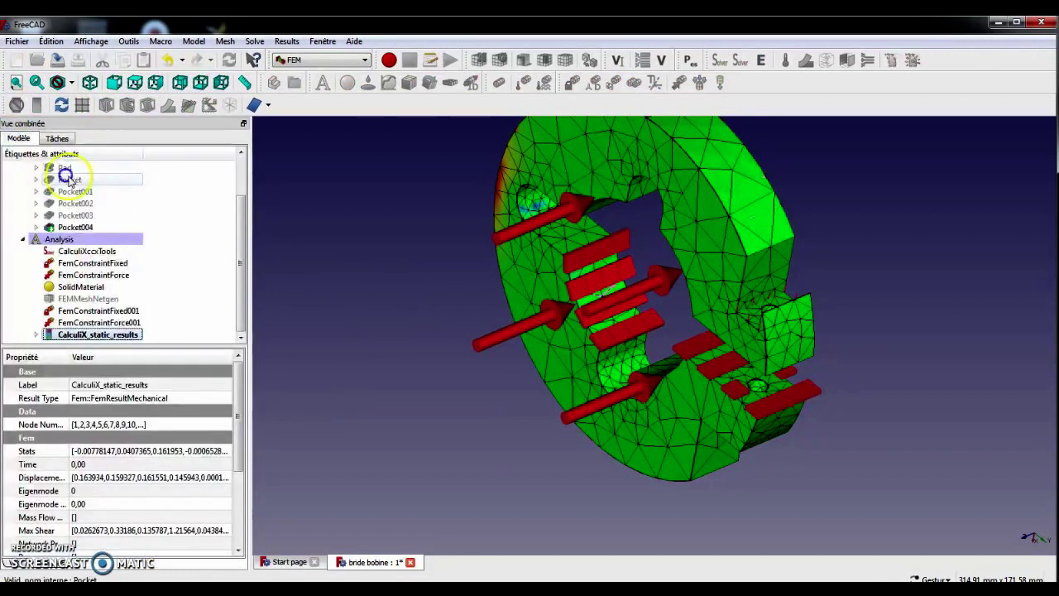
click(88, 264)
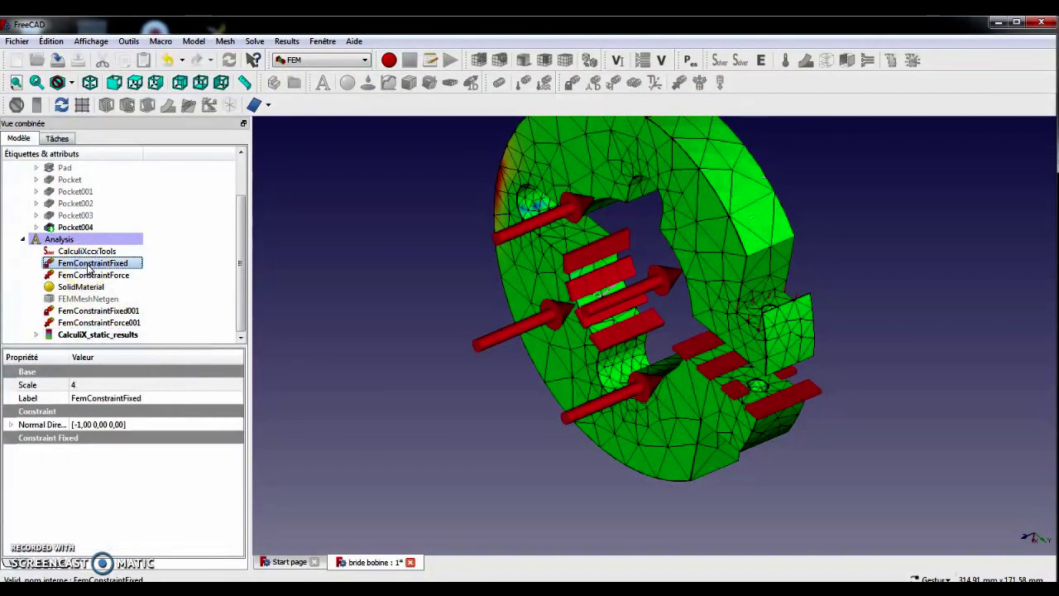
key(space)
click(99, 276)
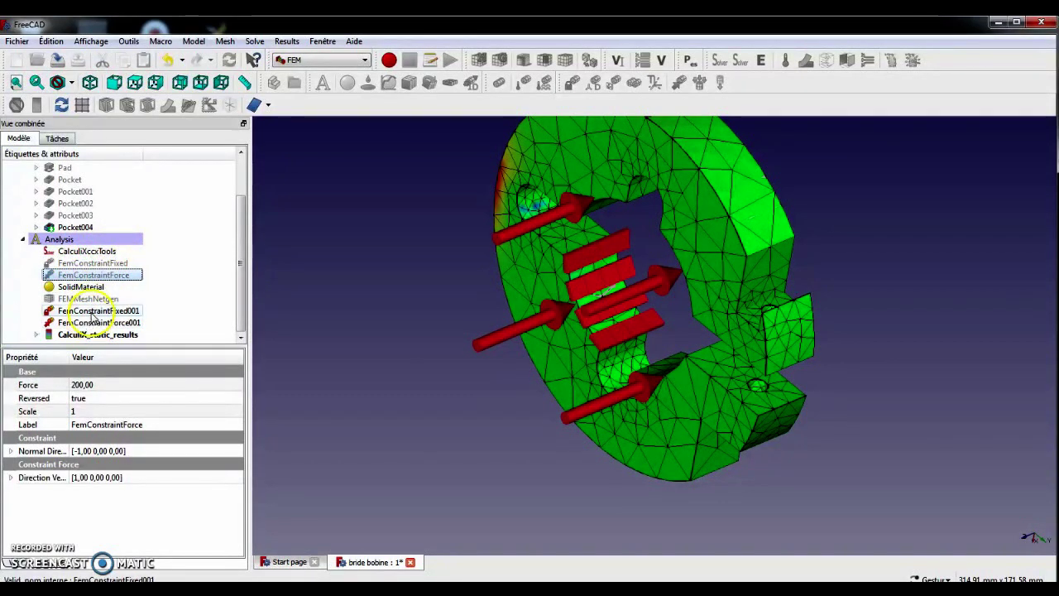
click(93, 311)
key(space)
click(92, 322)
key(space)
Hide the Pocket004 solid and turn the clamp to view the stress colours on its flat face and notches
drag(642, 288, 1037, 414)
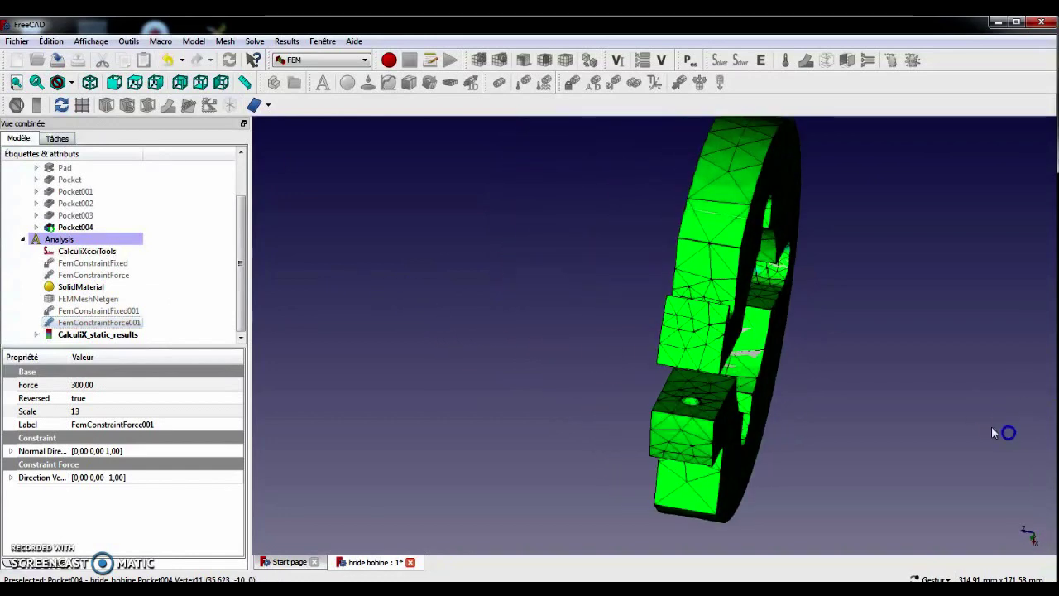
click(75, 216)
click(81, 227)
drag(470, 308, 930, 418)
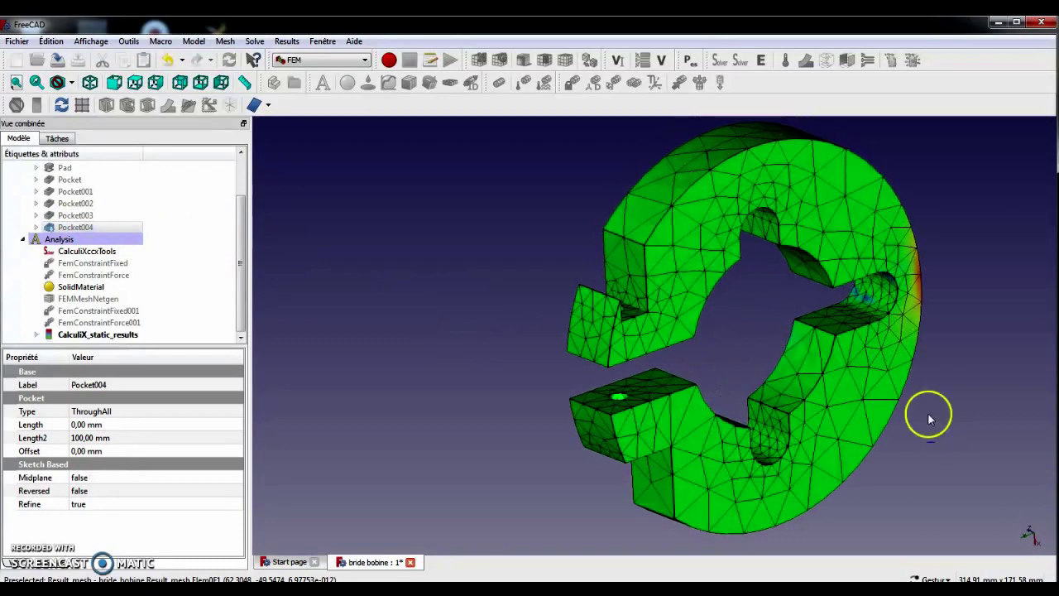
scroll(929, 410, down, 3)
right_drag(728, 356, 608, 339)
scroll(598, 344, up, 4)
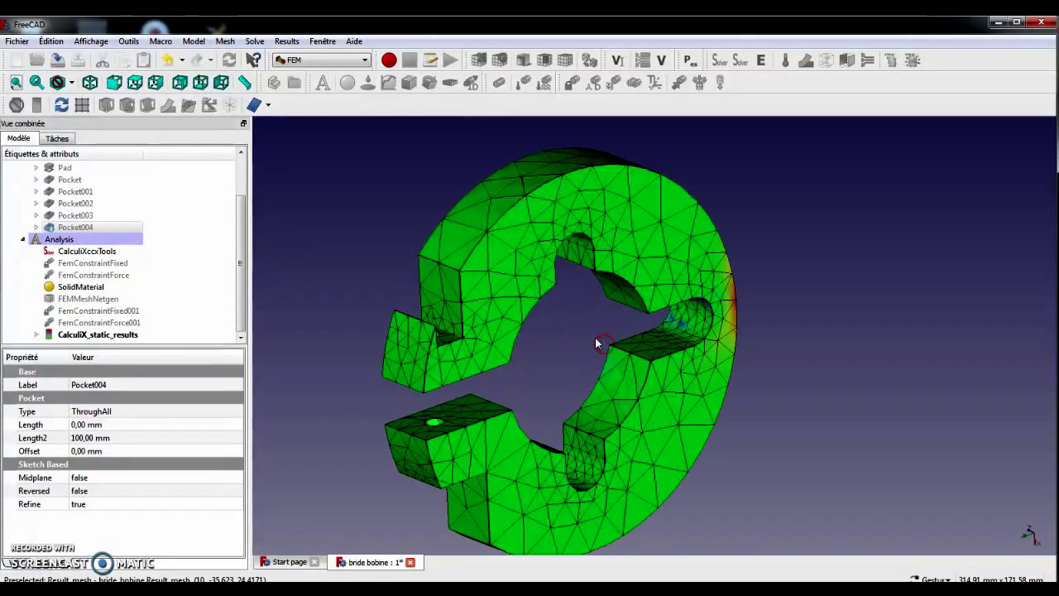
scroll(536, 344, down, 2)
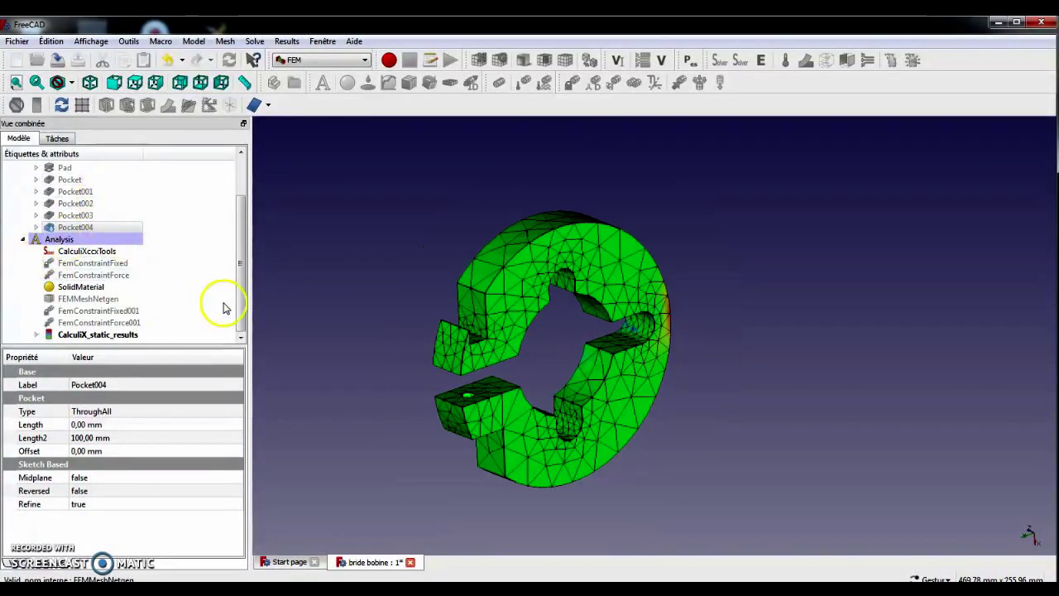
Exaggerate the shown displacement to a factor of 100 and view the deformed clamp edge-on at its opening
click(58, 139)
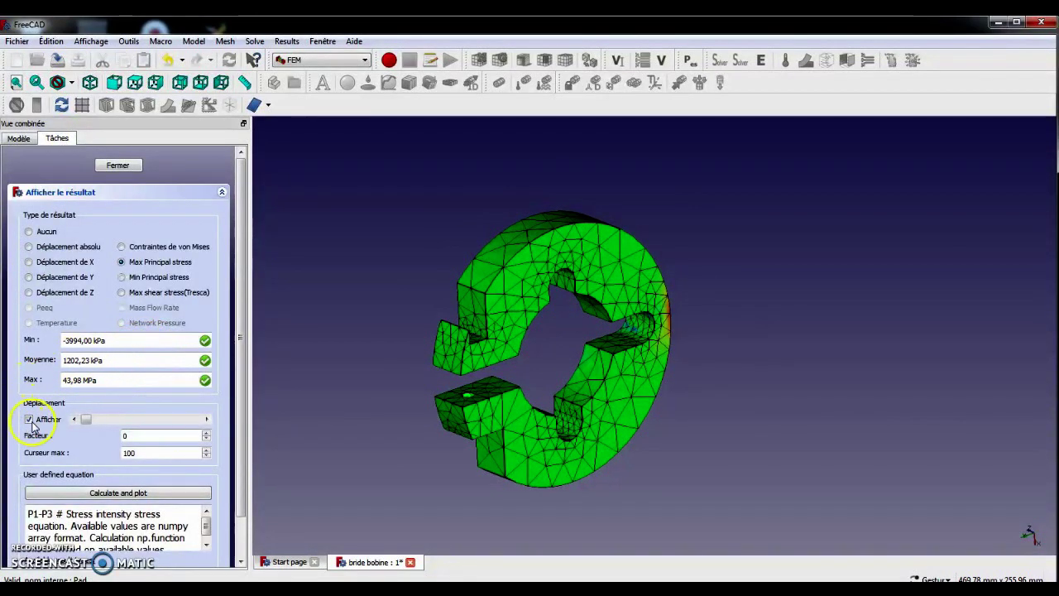
drag(89, 421, 222, 421)
drag(157, 421, 206, 420)
drag(322, 413, 523, 380)
scroll(666, 379, up, 3)
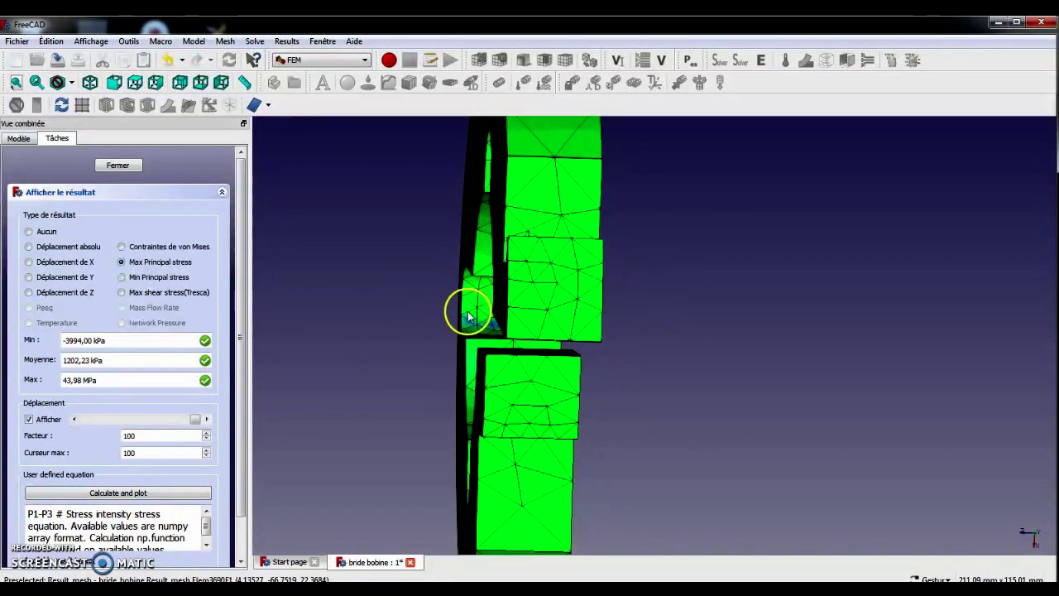
Examine the deformed clamp opening from an oblique angle and return the displacement factor to 0
drag(195, 424, 229, 406)
drag(649, 335, 714, 359)
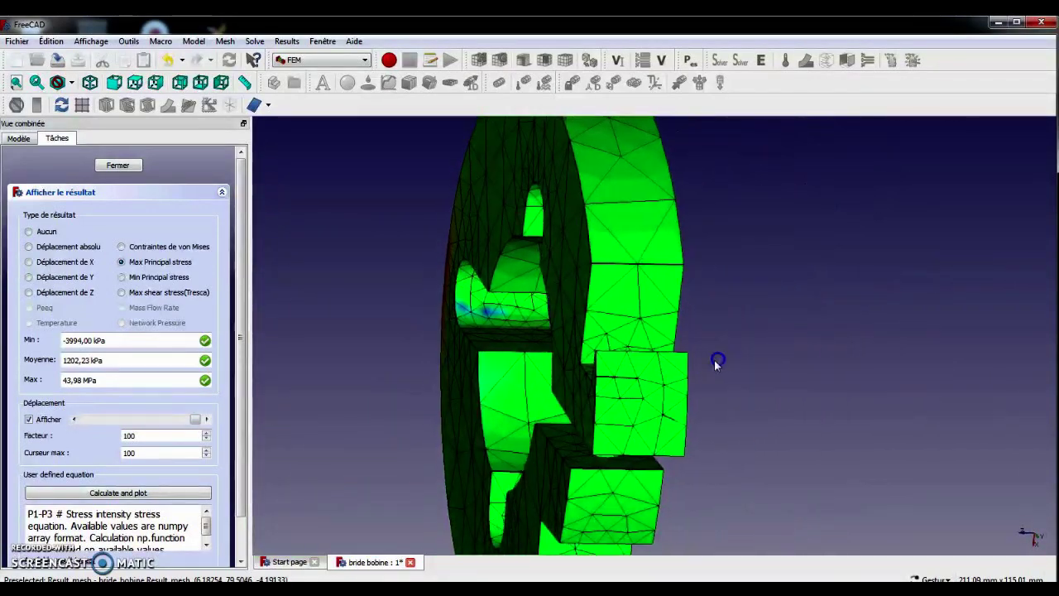
drag(189, 424, 33, 406)
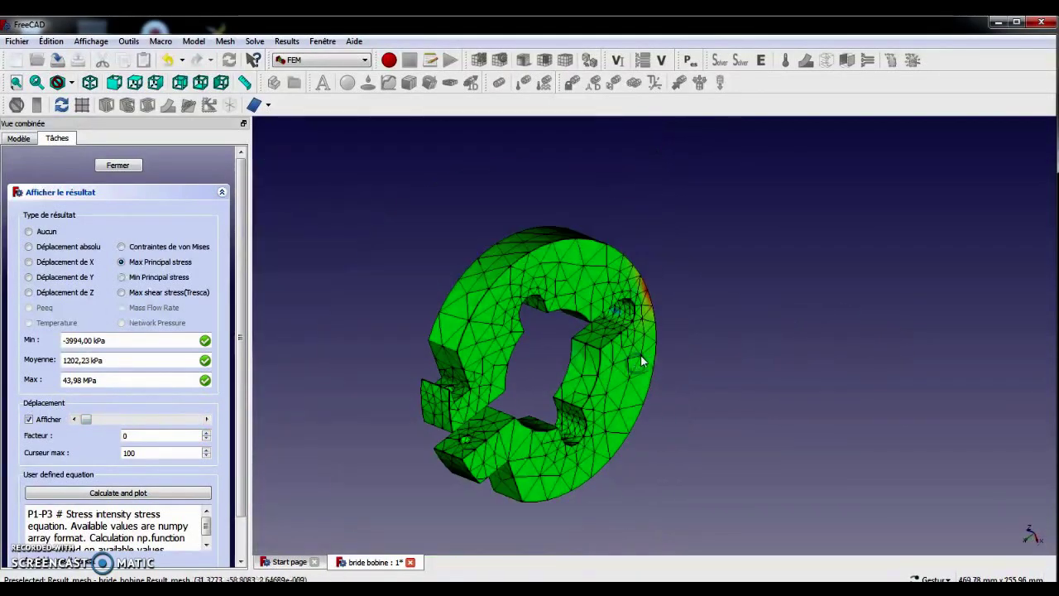